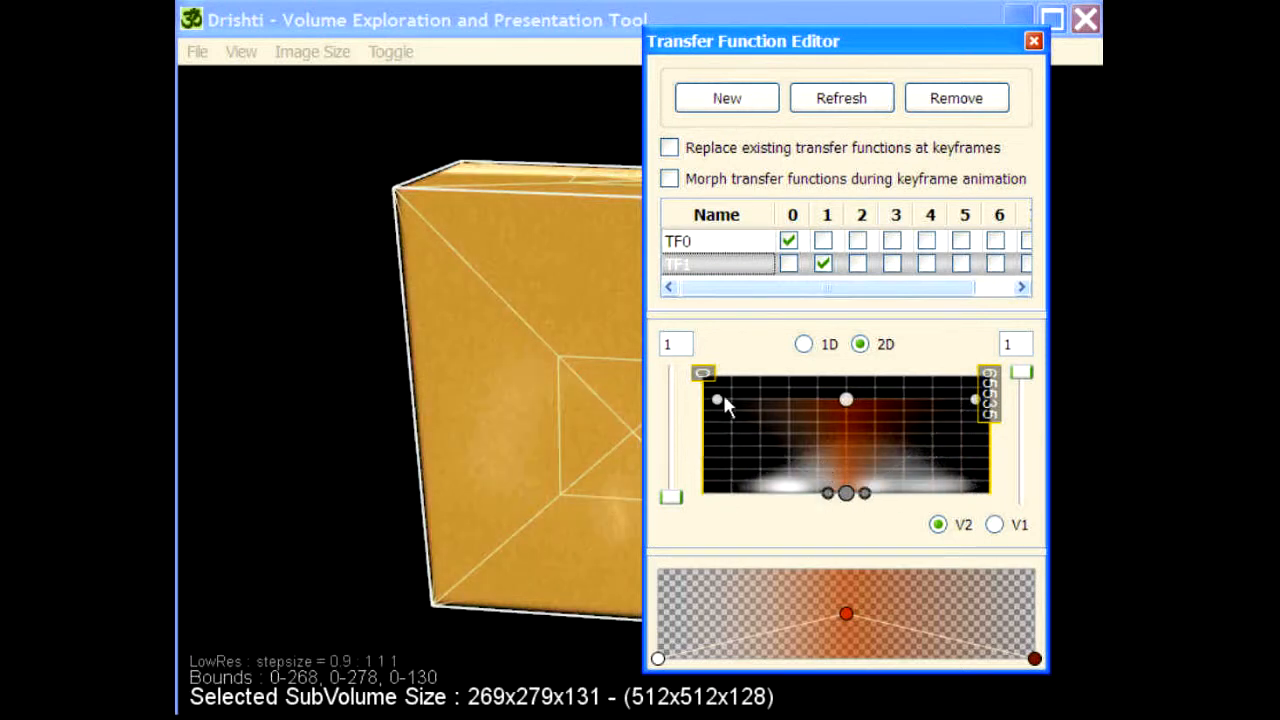
# Step: Narrow the upper spread of transfer functions TF1 and TF0 around their central axis in the 2D histogram
pyautogui.moveTo(718, 400); pyautogui.dragTo(769, 400)
pyautogui.click(700, 241)
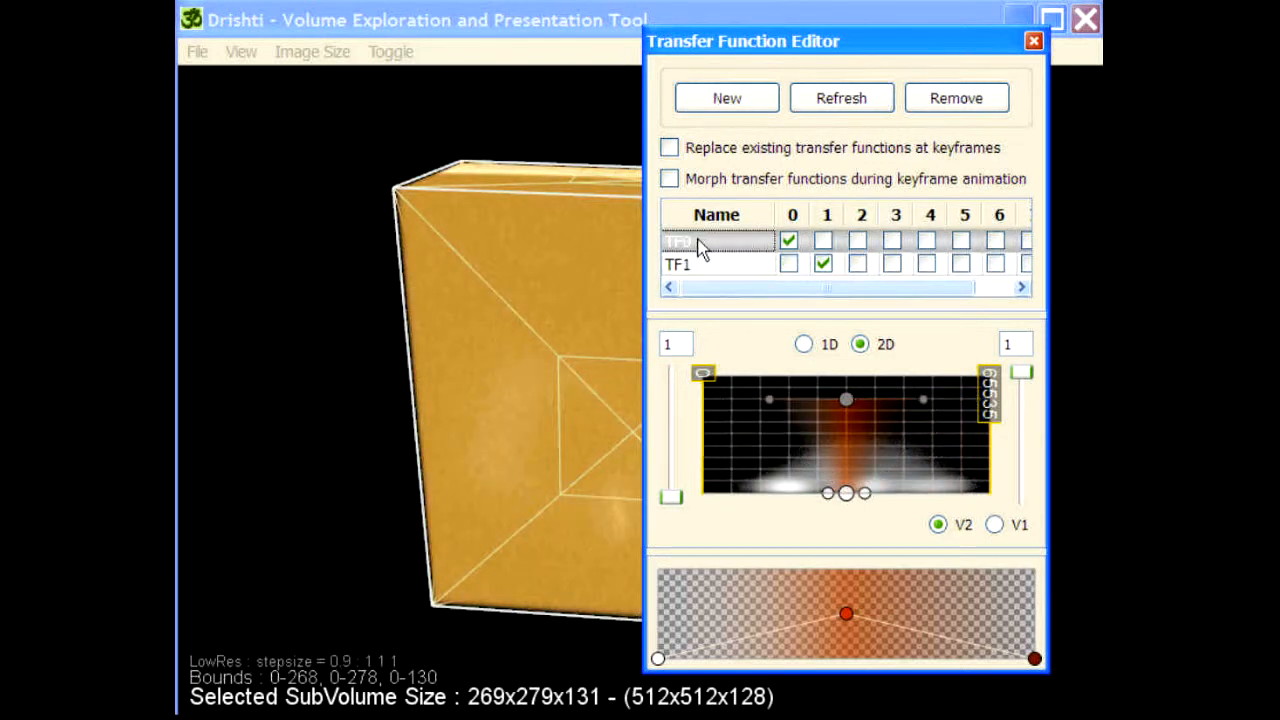
pyautogui.moveTo(743, 494); pyautogui.dragTo(829, 494)
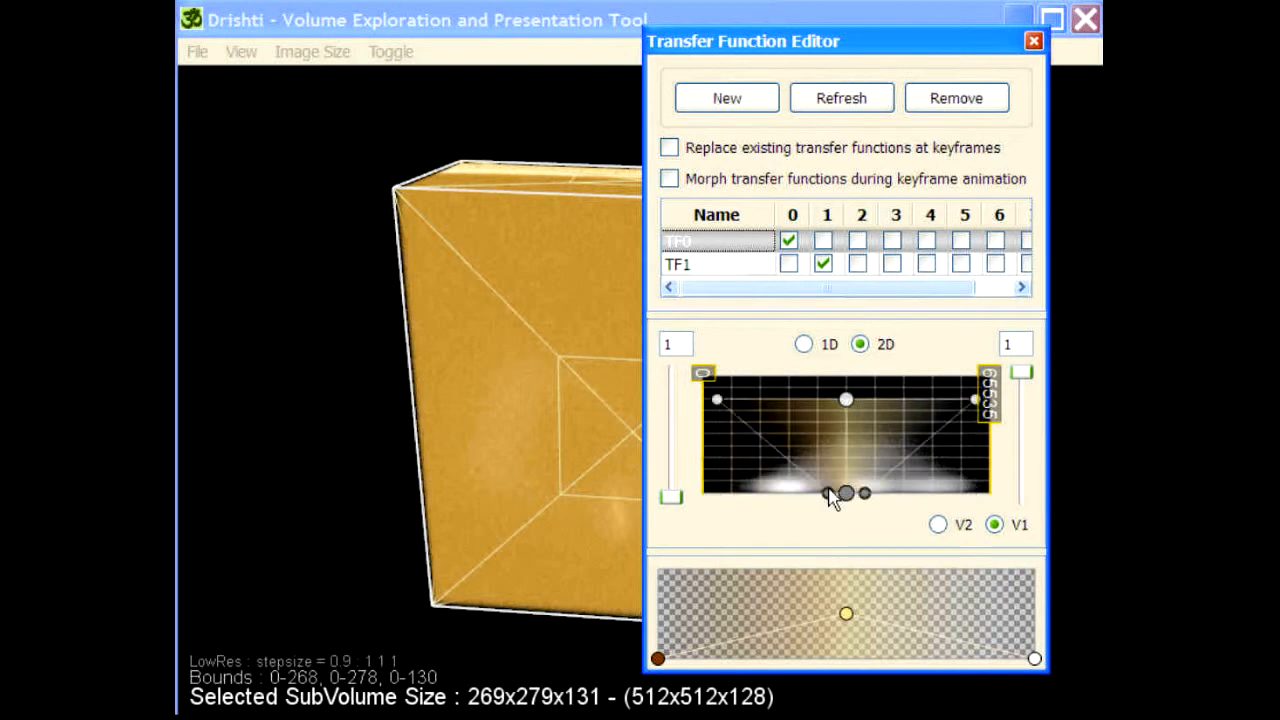
pyautogui.moveTo(718, 400); pyautogui.dragTo(774, 400)
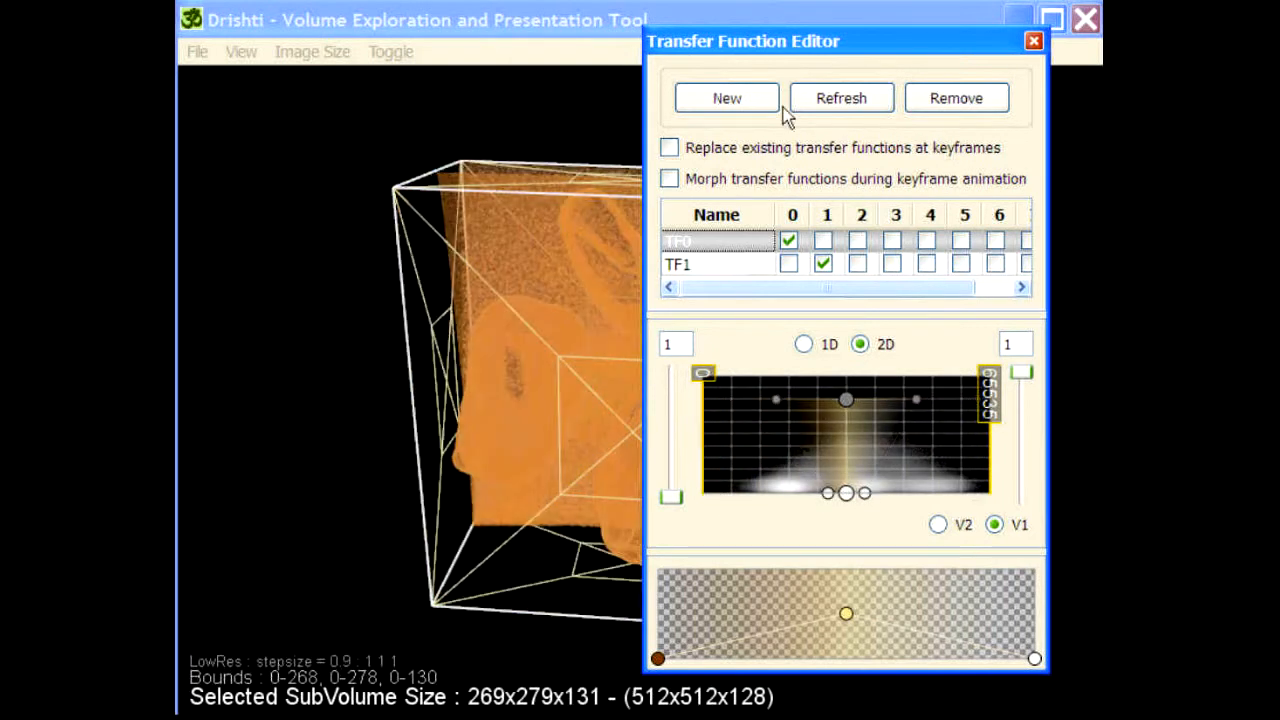
# Step: Crop the subvolume around a single bean to bounds 62-246, 0-169, 0-130 using the bounding box faces
pyautogui.moveTo(776, 44); pyautogui.dragTo(1230, 28)
pyautogui.moveTo(783, 627); pyautogui.dragTo(880, 450)
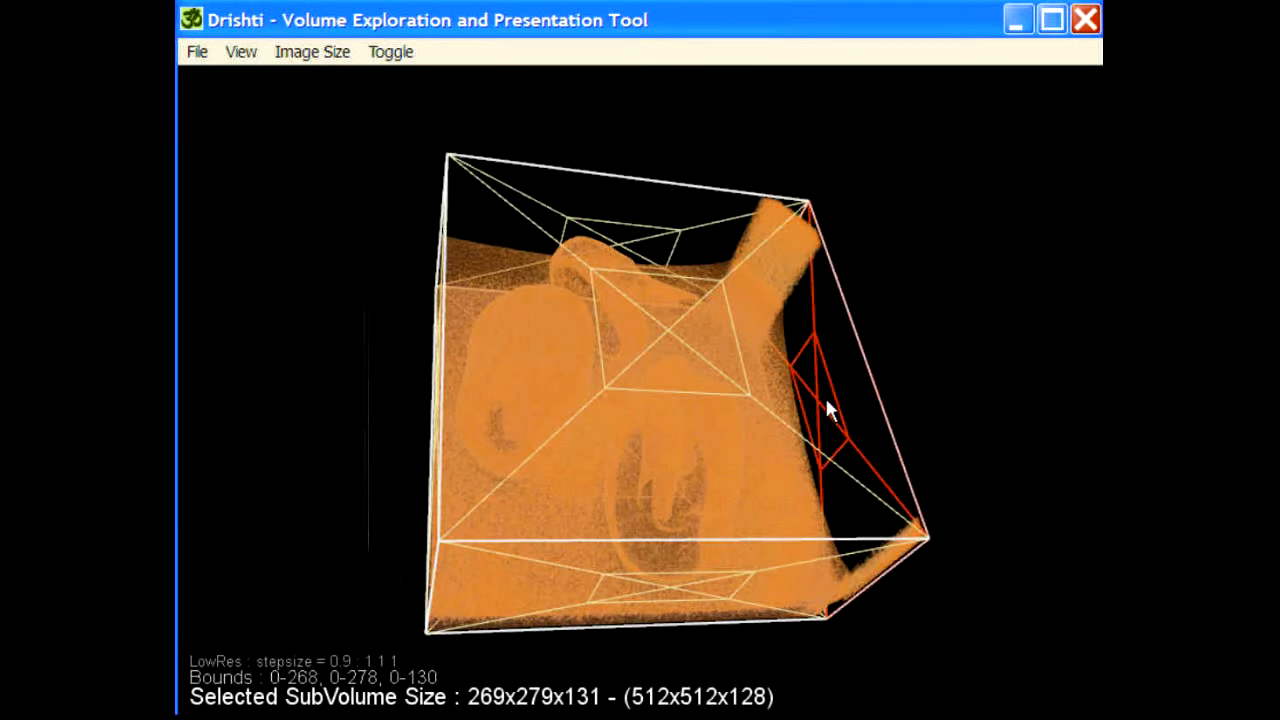
pyautogui.moveTo(831, 409); pyautogui.dragTo(394, 440)
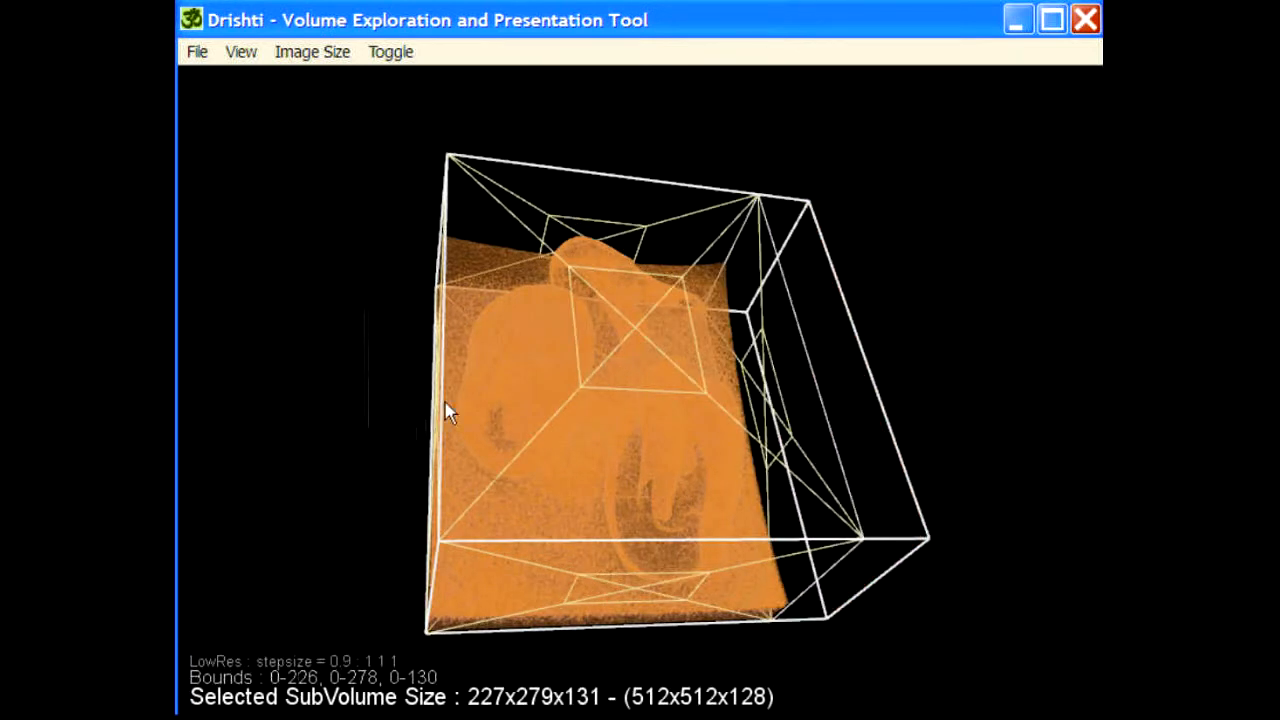
pyautogui.moveTo(449, 409); pyautogui.dragTo(623, 388)
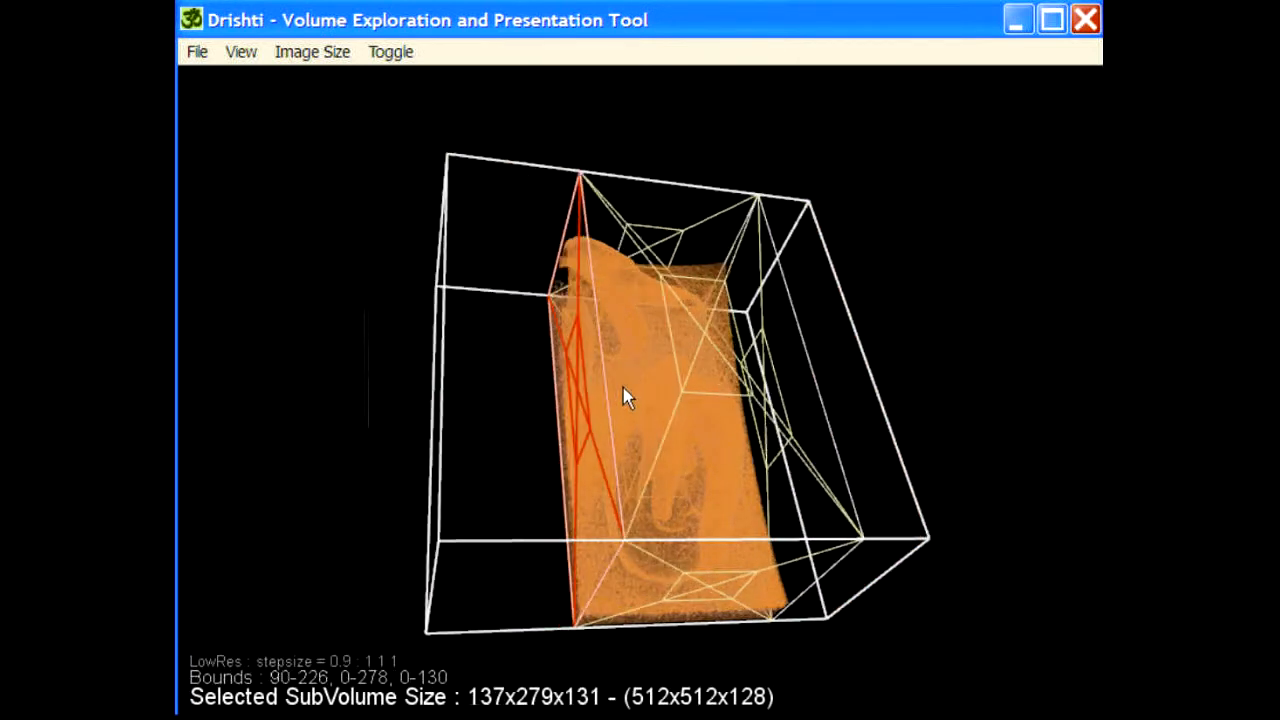
pyautogui.moveTo(1000, 408); pyautogui.dragTo(720, 342)
pyautogui.moveTo(938, 590); pyautogui.dragTo(934, 451)
pyautogui.moveTo(580, 441); pyautogui.dragTo(614, 503)
pyautogui.moveTo(940, 580); pyautogui.dragTo(838, 618)
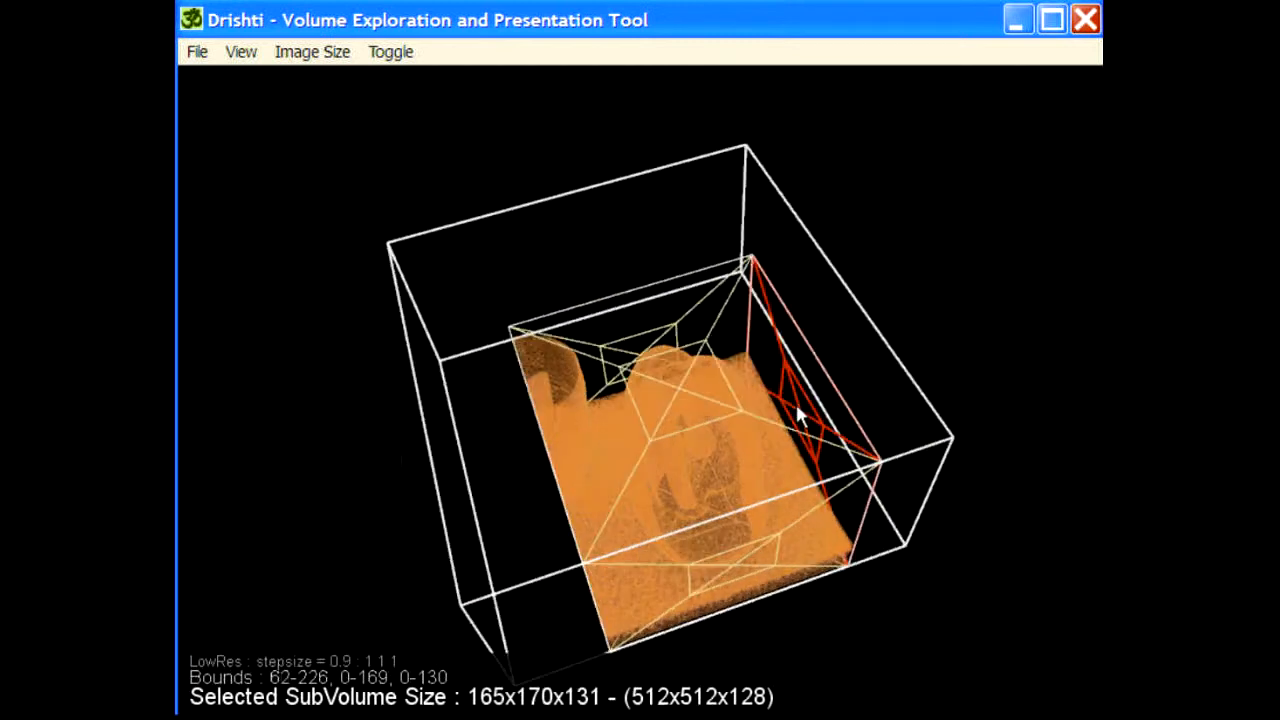
pyautogui.moveTo(797, 405); pyautogui.dragTo(839, 394)
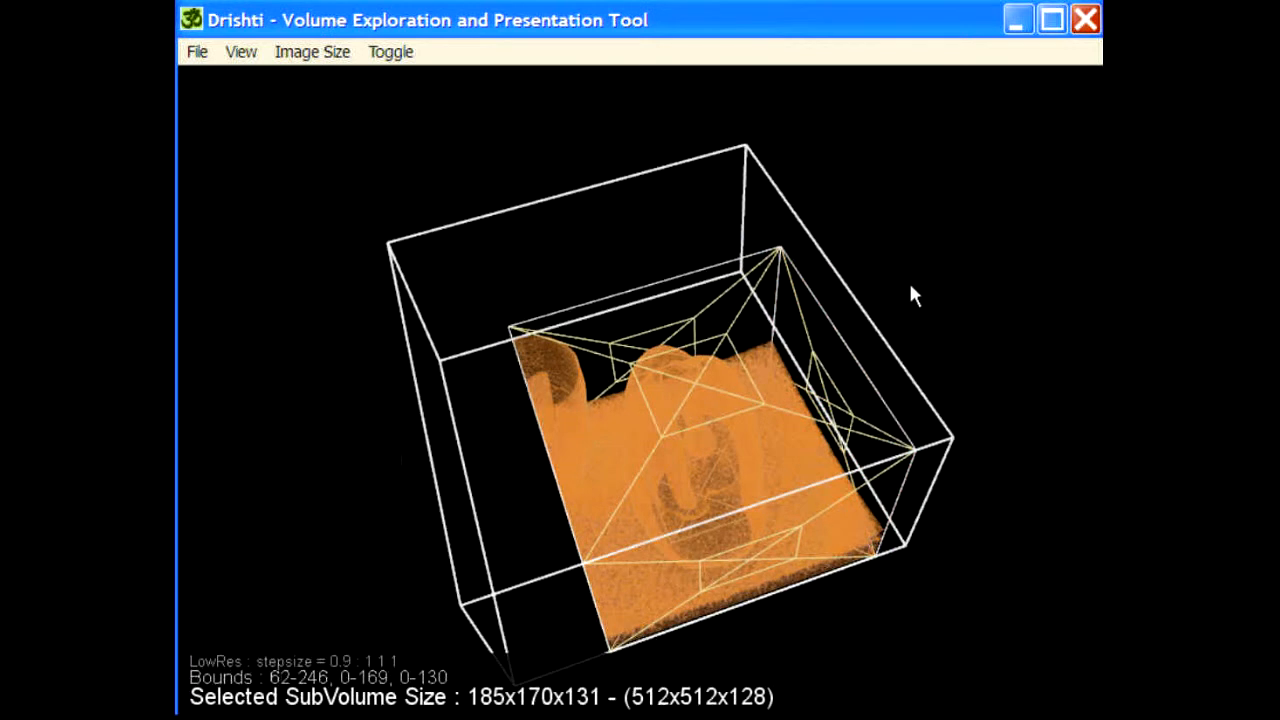
# Step: Switch to high-resolution rendering and inspect the cropped subvolume from a lower angle
pyautogui.press('F2')
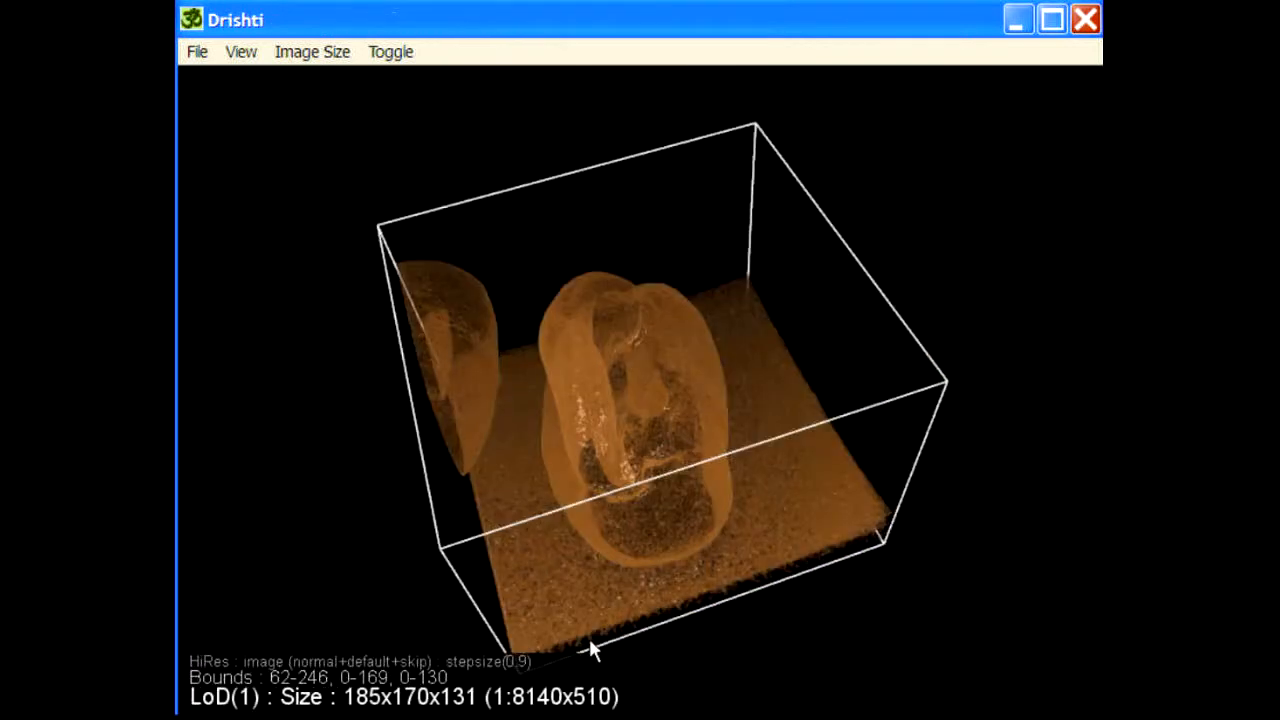
pyautogui.moveTo(596, 593); pyautogui.dragTo(604, 460)
pyautogui.moveTo(876, 374); pyautogui.dragTo(495, 178, button='middle')
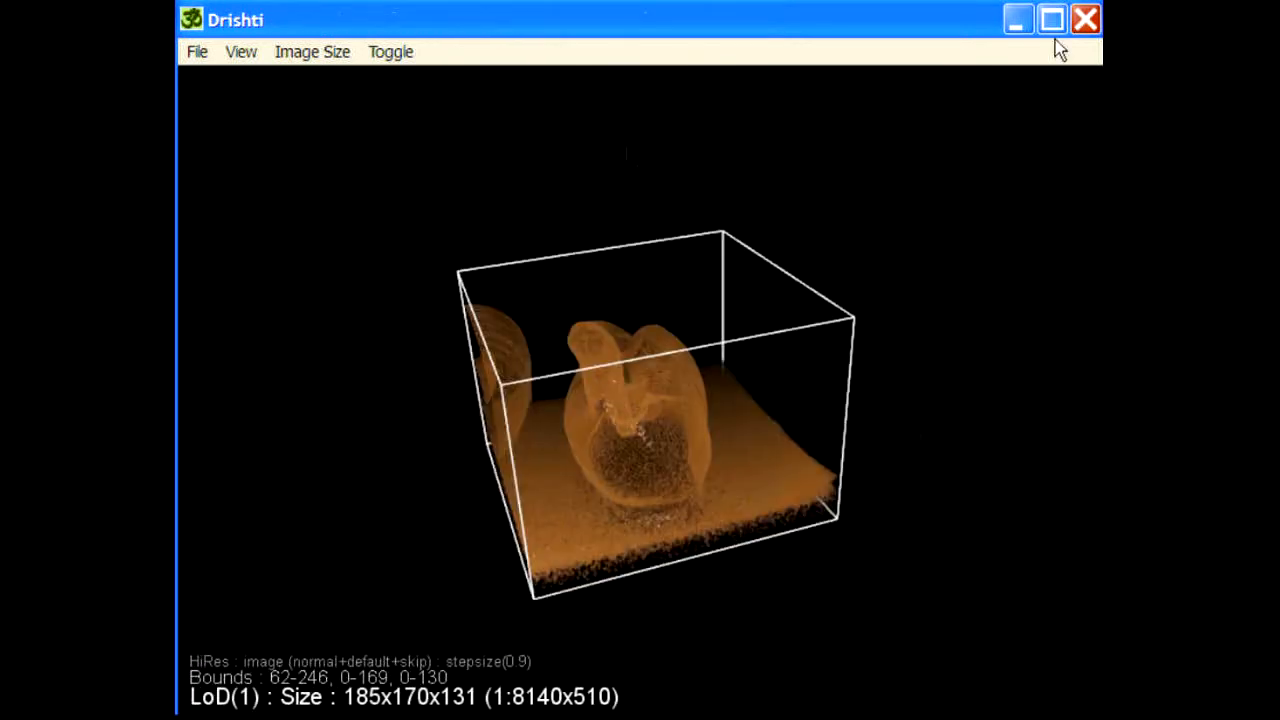
# Step: Show the KeyFrame Editor and the Volume Information alongside the rendered volume
pyautogui.click(256, 56)
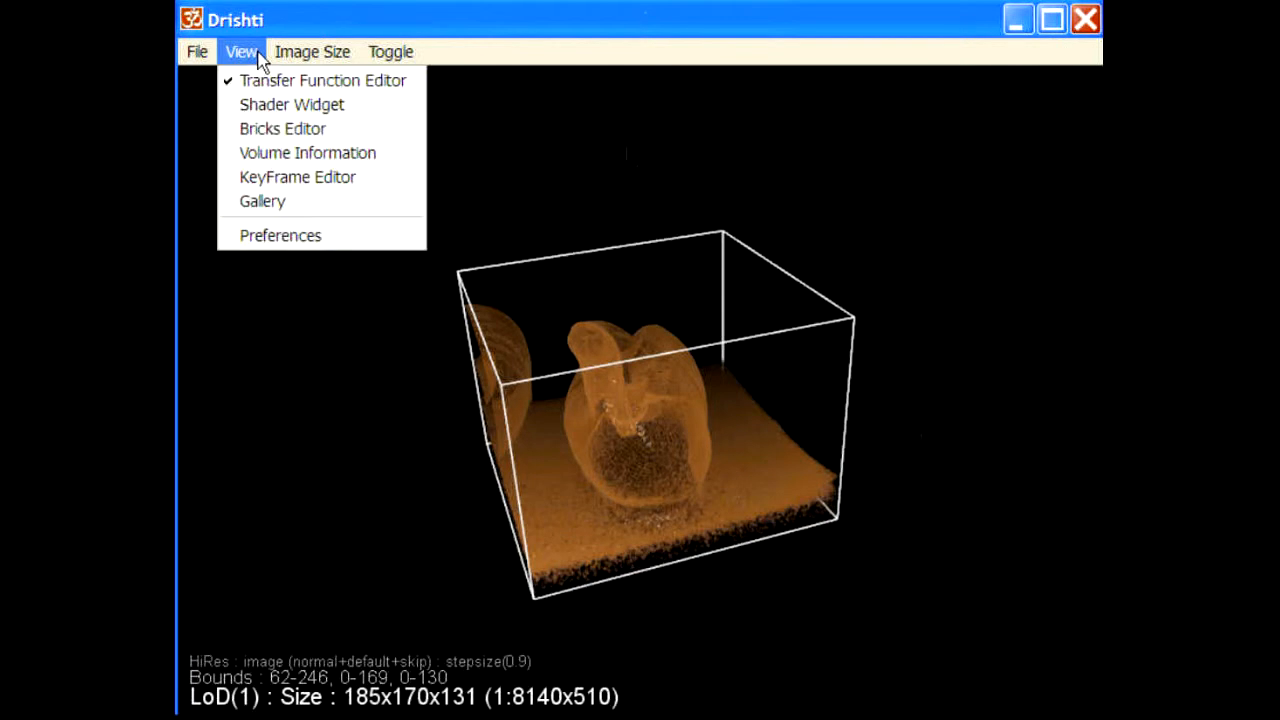
pyautogui.click(296, 178)
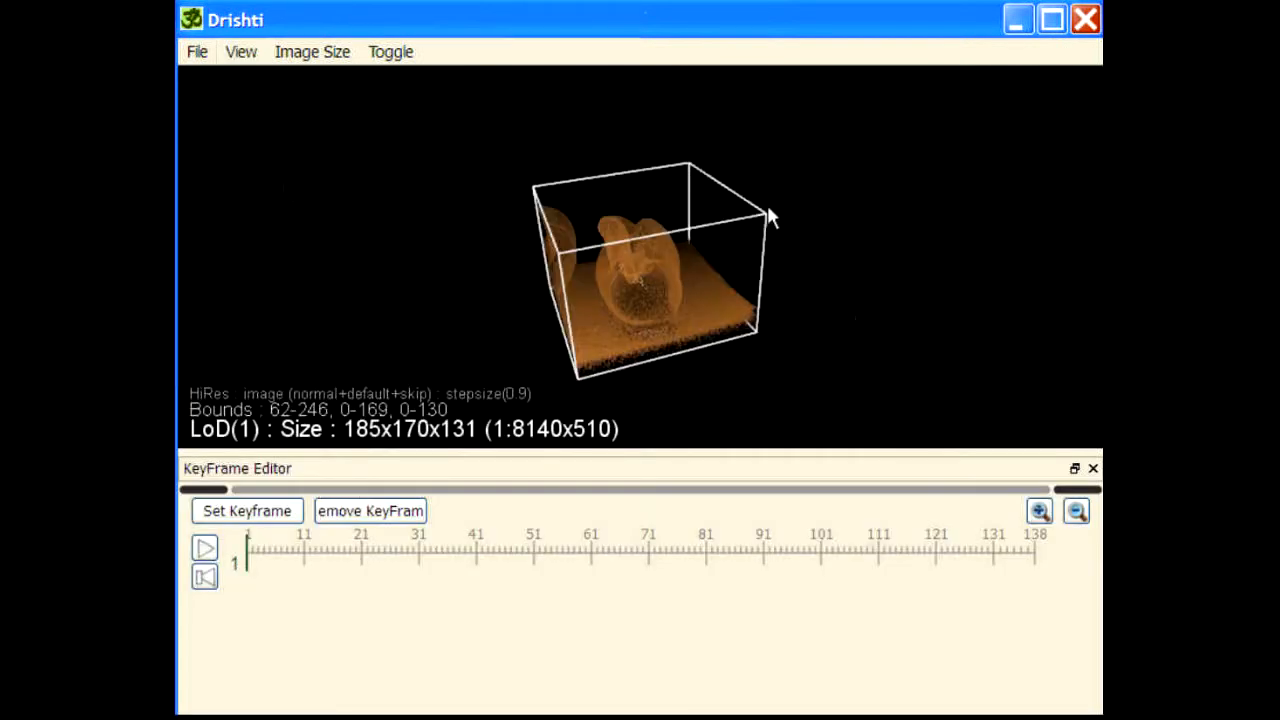
pyautogui.moveTo(767, 207); pyautogui.dragTo(833, 353)
pyautogui.click(238, 56)
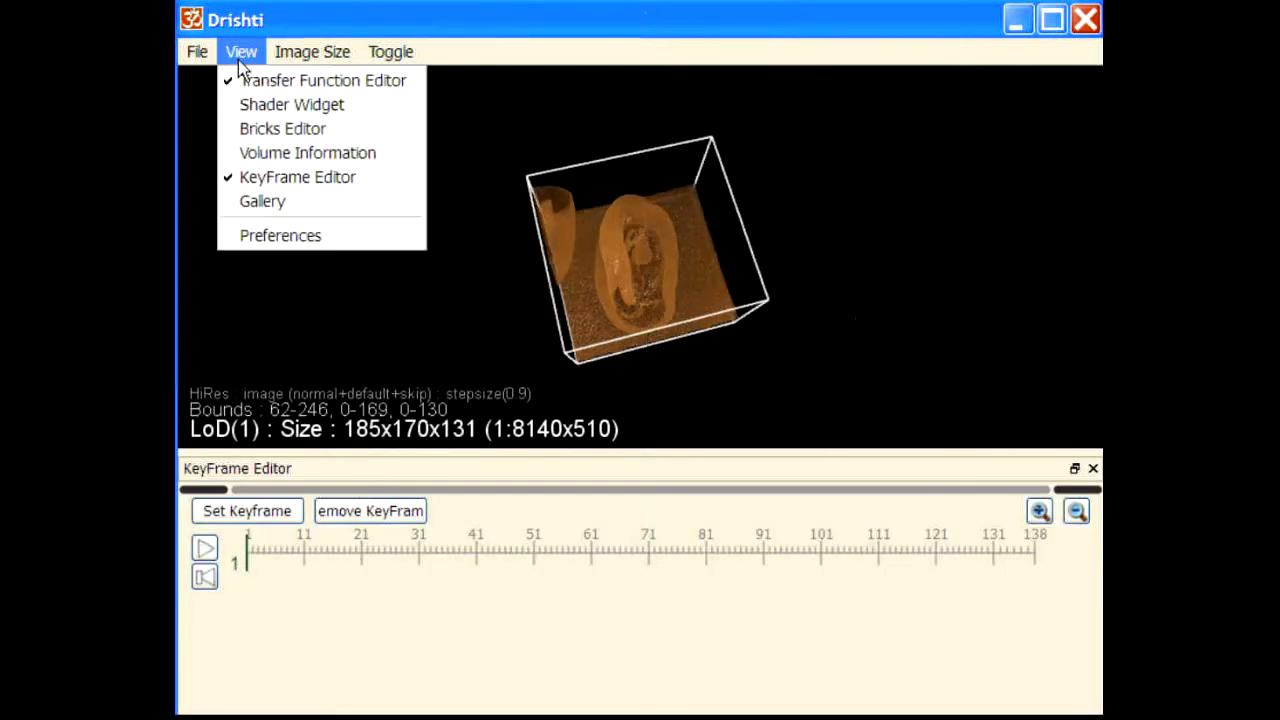
pyautogui.click(292, 156)
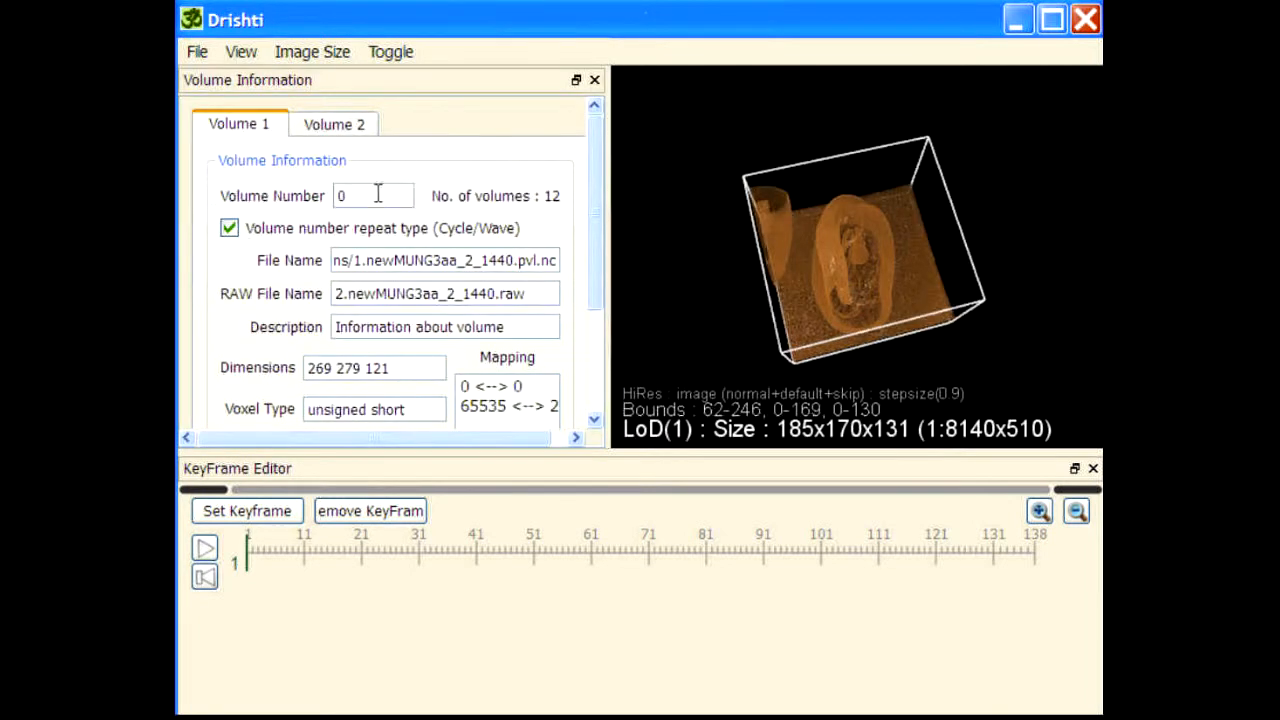
# Step: Set the volume number of Volume 1 to 1 and inspect the combined rendering
pyautogui.doubleClick(340, 196)
pyautogui.write('1')
pyautogui.press('Return')
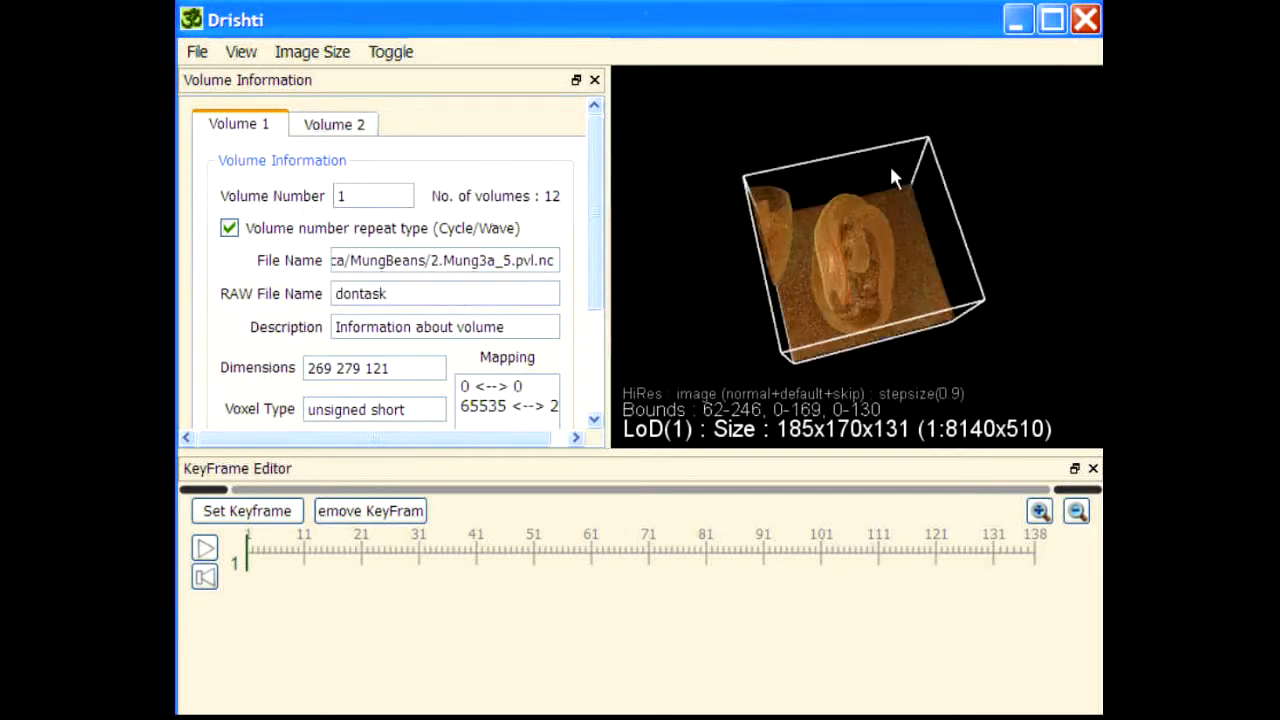
pyautogui.moveTo(852, 340); pyautogui.dragTo(963, 208)
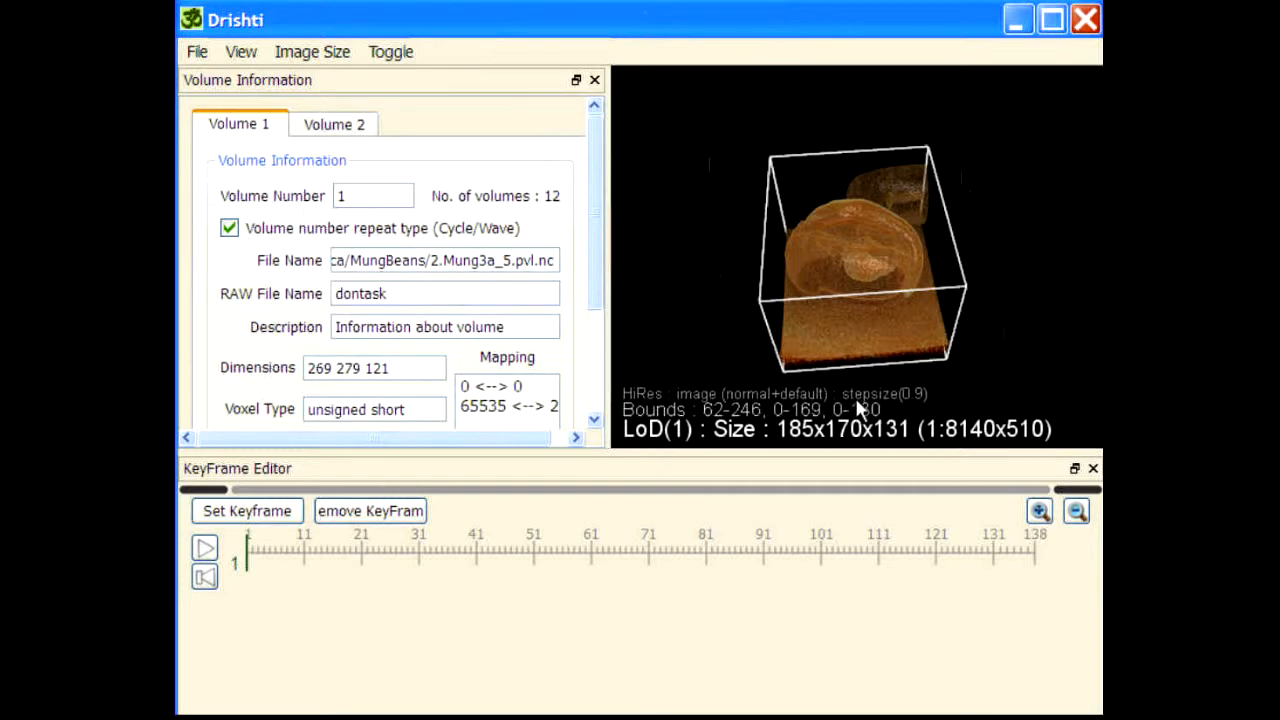
# Step: Hide the bounding box around the rendered volume
pyautogui.click(380, 51)
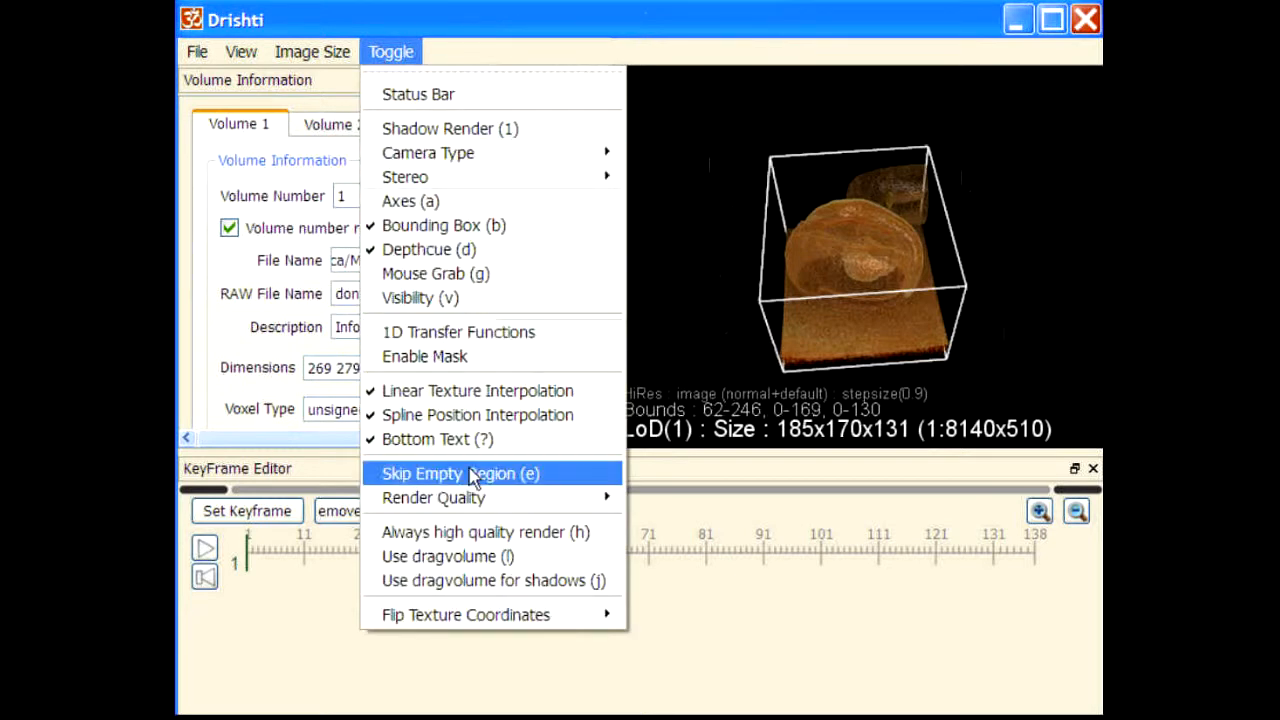
pyautogui.moveTo(688, 148); pyautogui.dragTo(875, 196)
pyautogui.press('b')
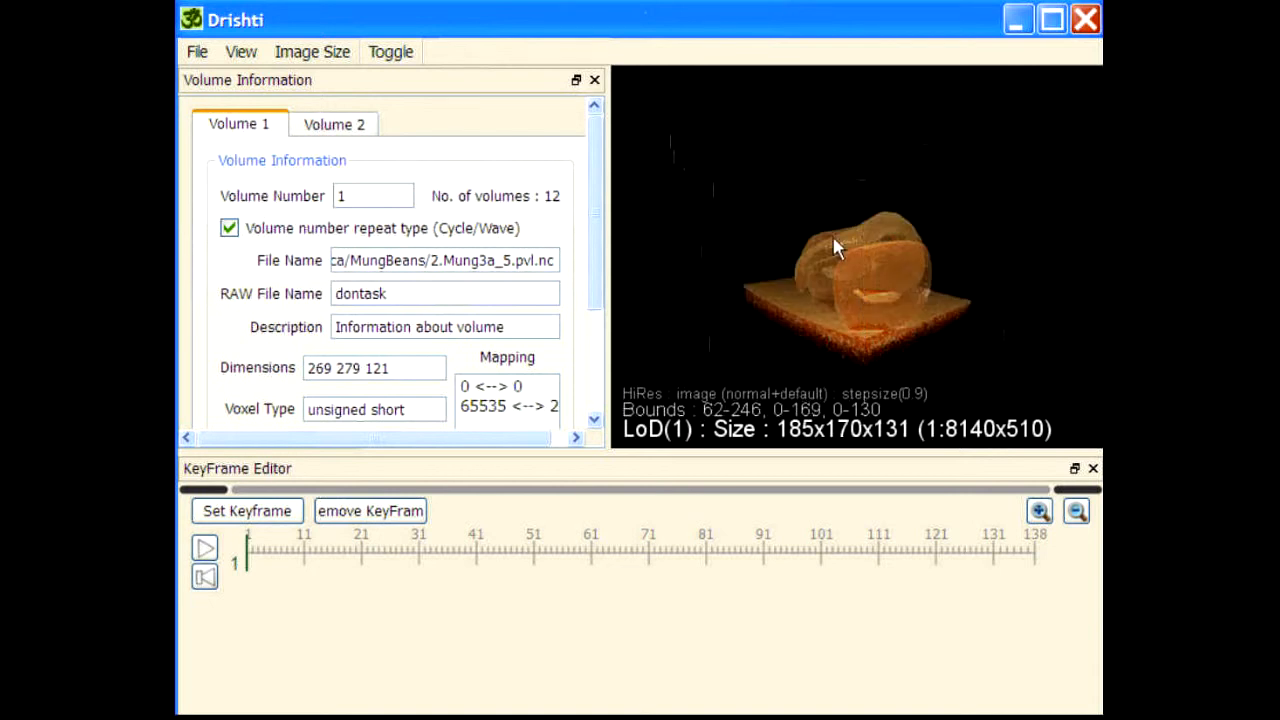
pyautogui.moveTo(832, 238); pyautogui.dragTo(823, 344)
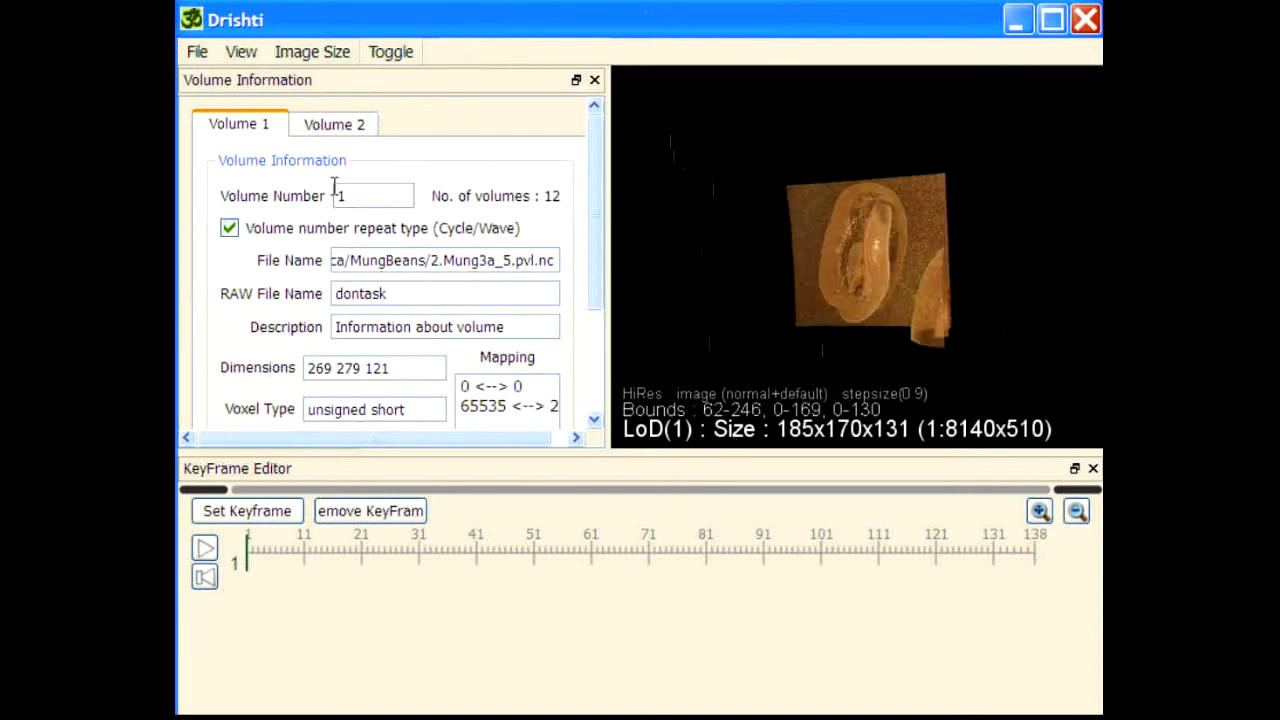
# Step: Set the volume number of Volume 1 to 2 and inspect the rendering from an oblique angle
pyautogui.moveTo(365, 197); pyautogui.dragTo(330, 203)
pyautogui.write('2')
pyautogui.press('Return')
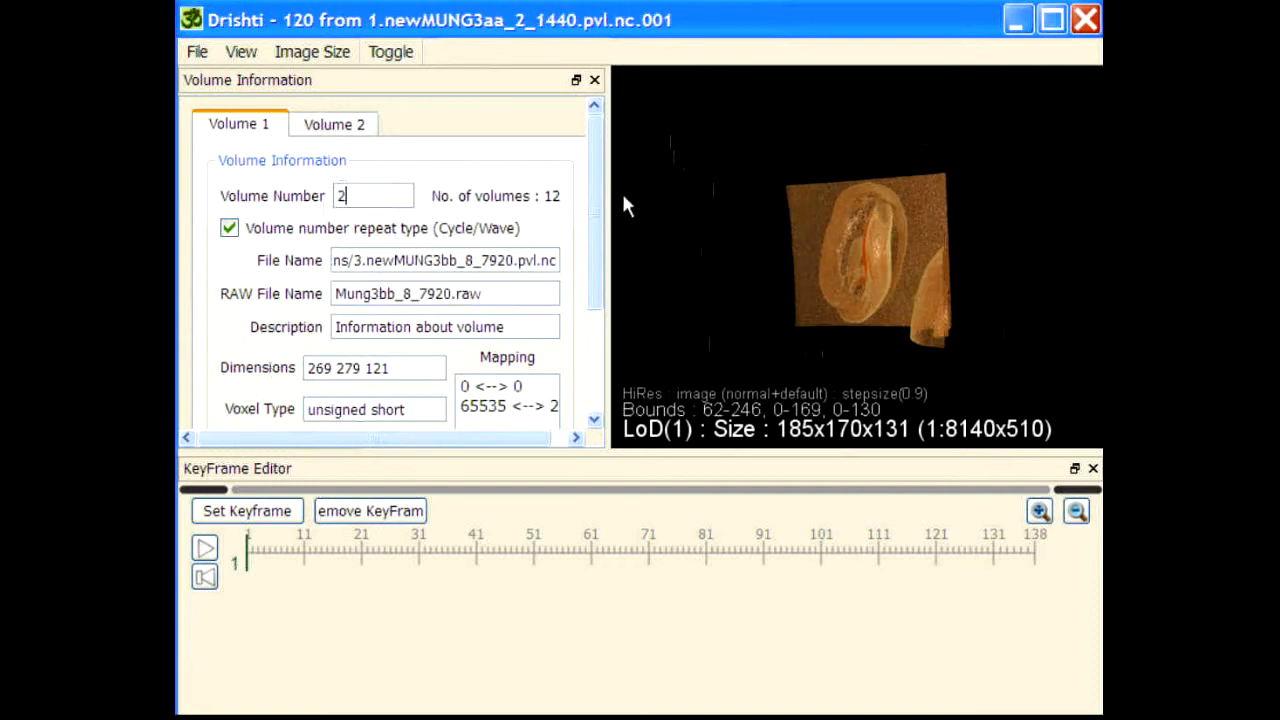
pyautogui.moveTo(780, 274); pyautogui.dragTo(965, 380)
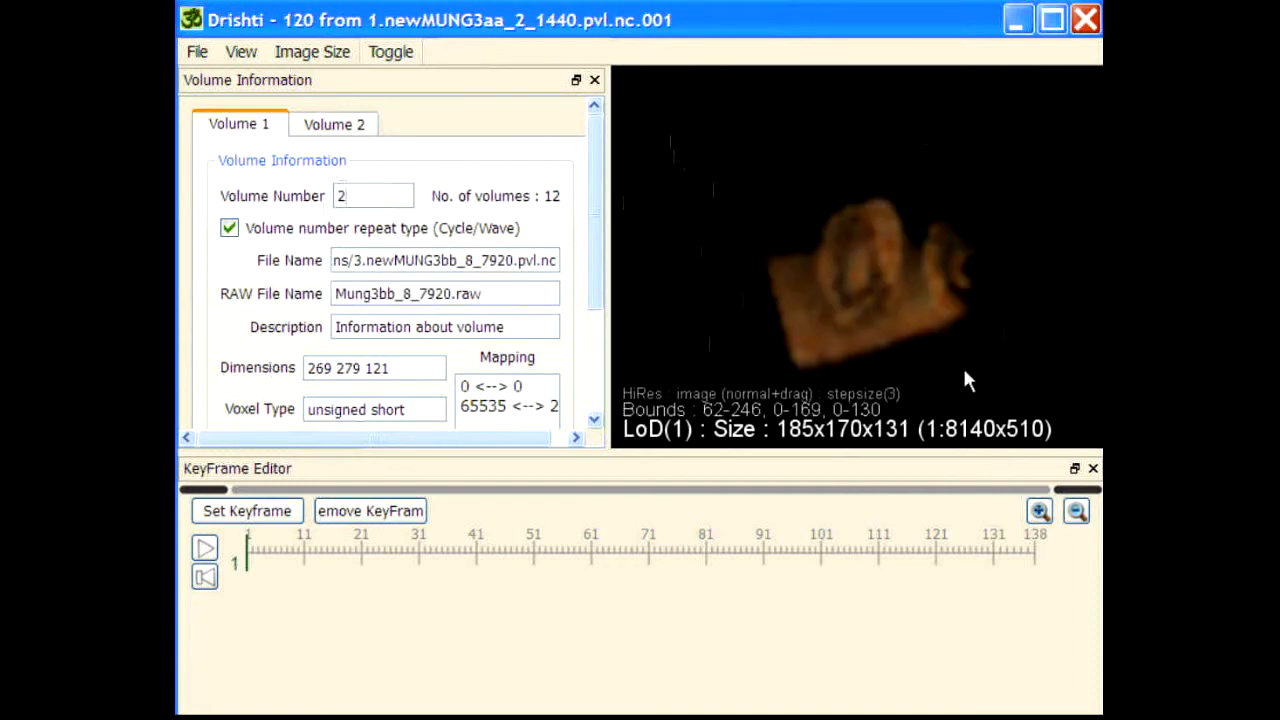
# Step: Set the volume number to 0 for Volume 1 and to 1 for Volume 2
pyautogui.doubleClick(370, 197)
pyautogui.press('BackSpace')
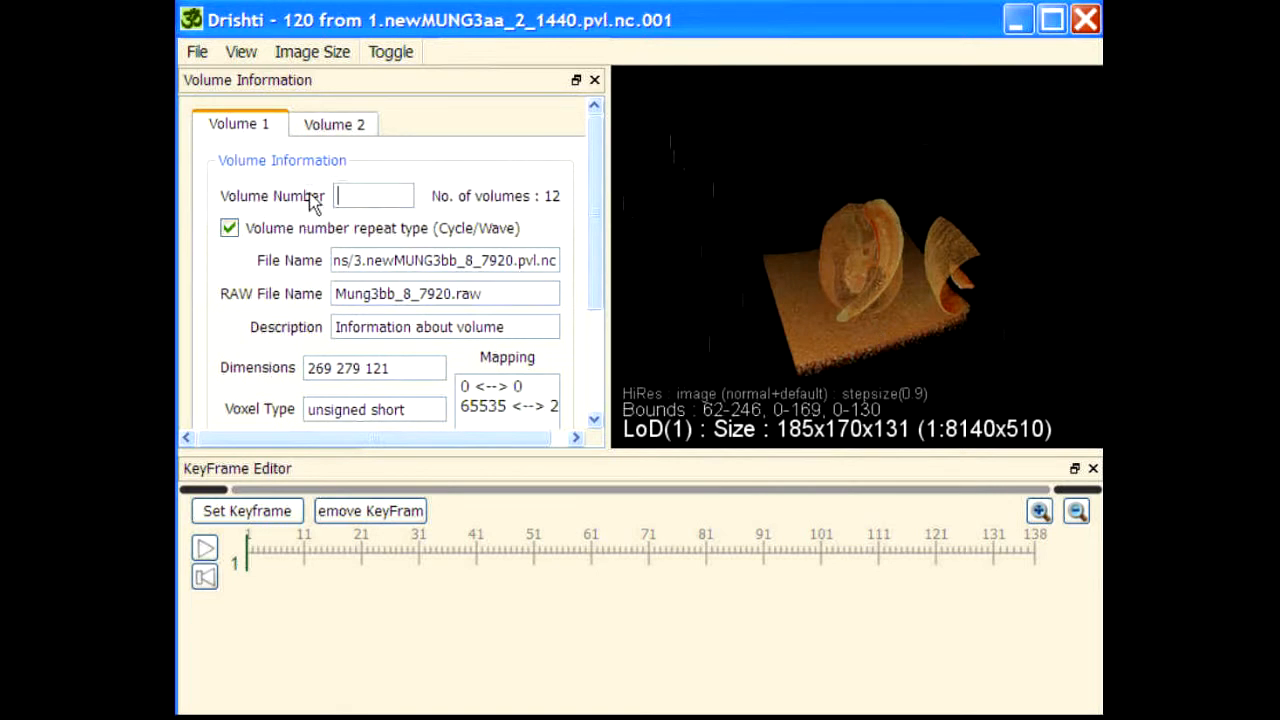
pyautogui.write('0')
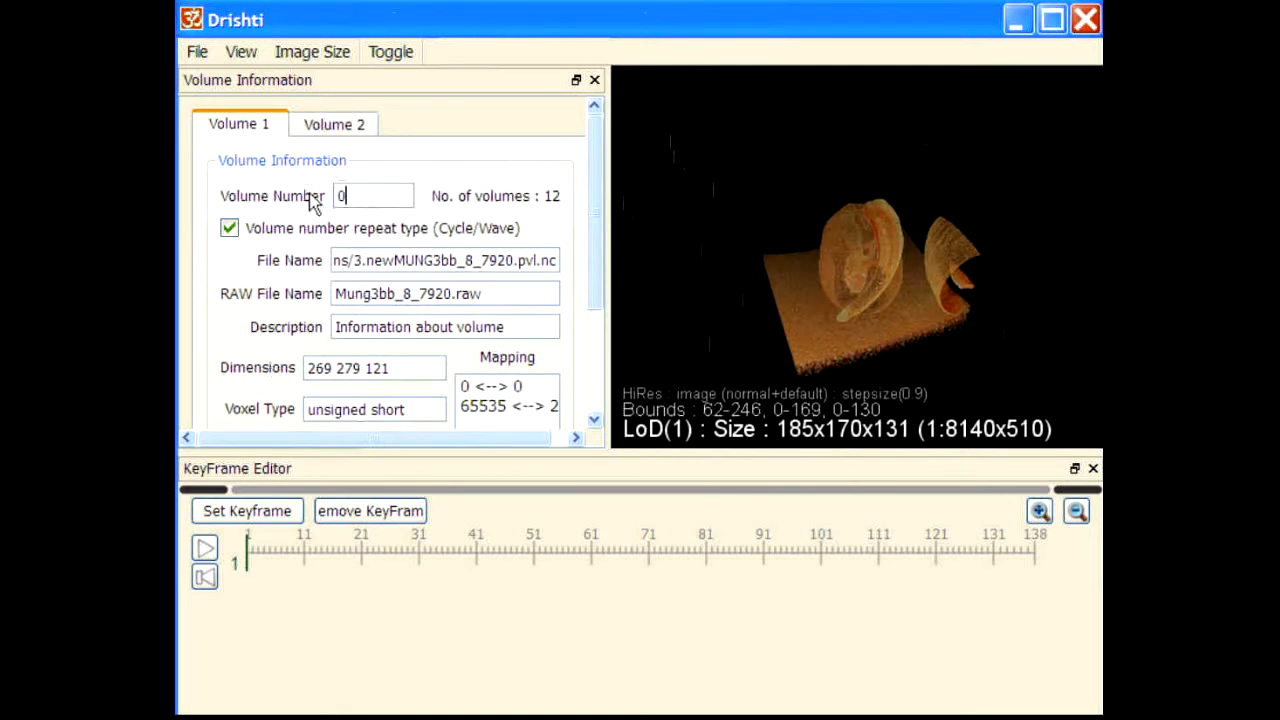
pyautogui.click(334, 126)
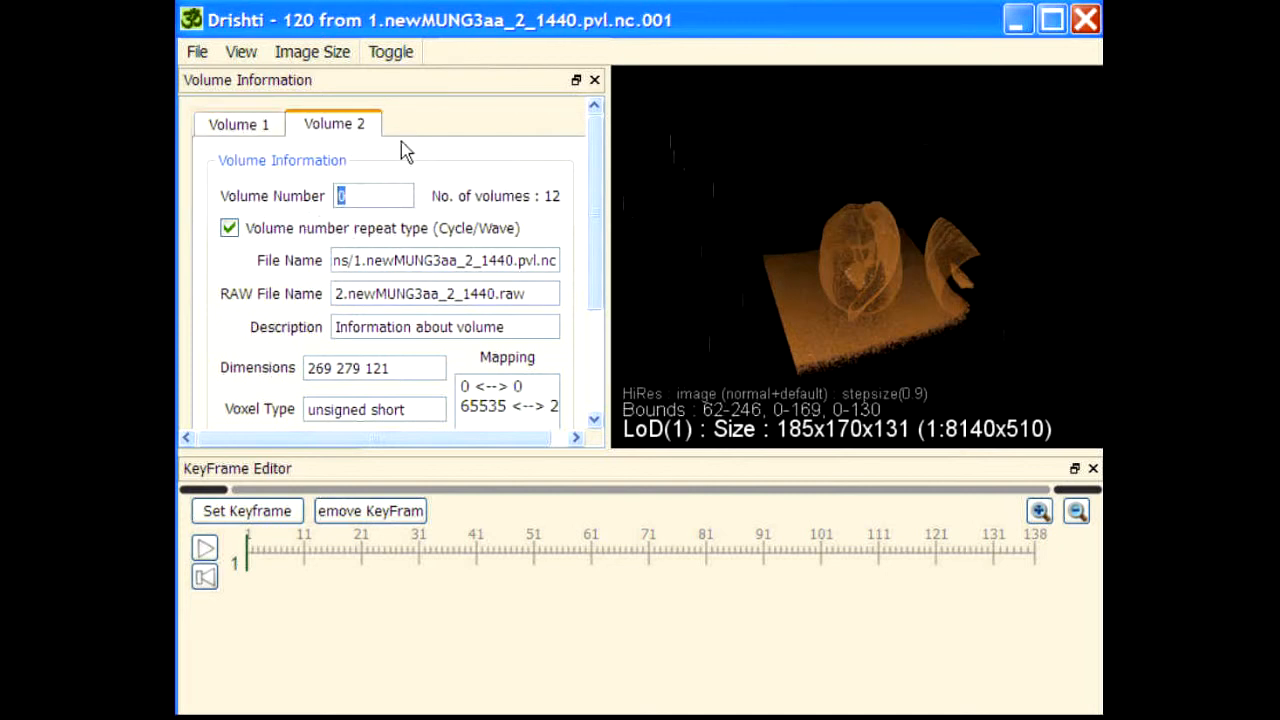
pyautogui.write('1')
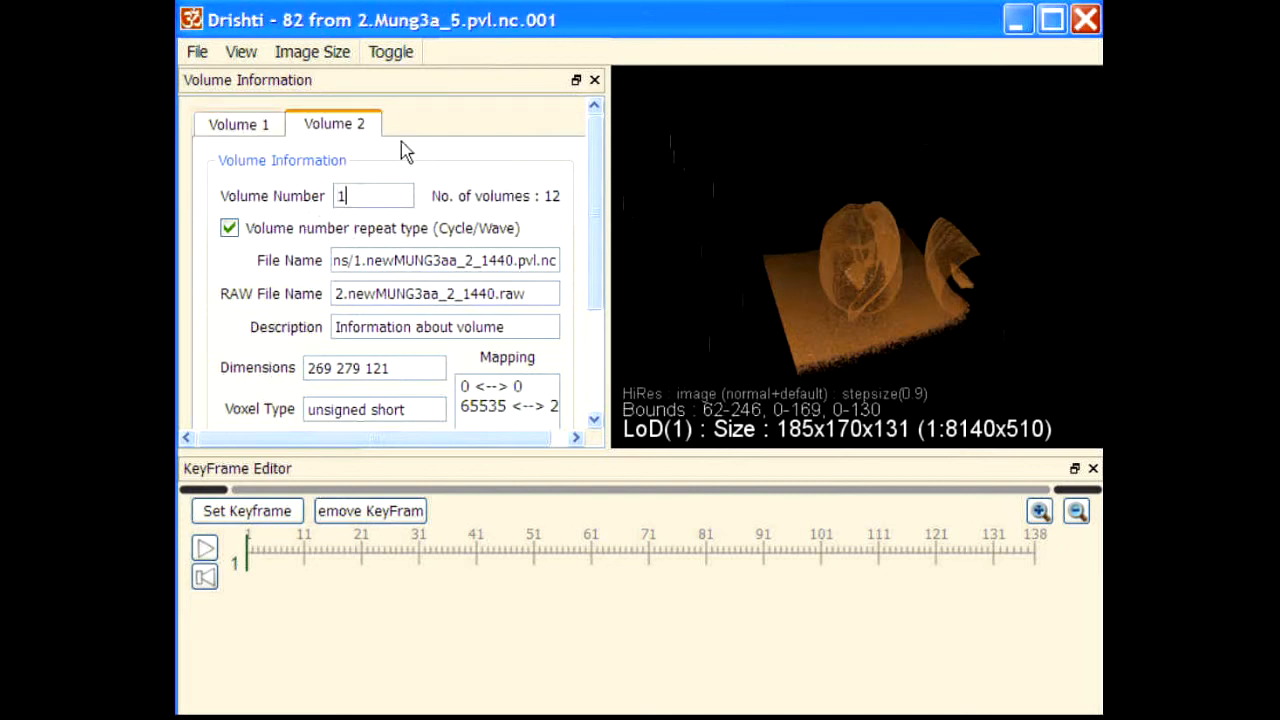
# Step: Frame the overlaid beans in a closer, oblique view from above and set a keyframe at frame 1
pyautogui.moveTo(871, 225); pyautogui.dragTo(927, 290)
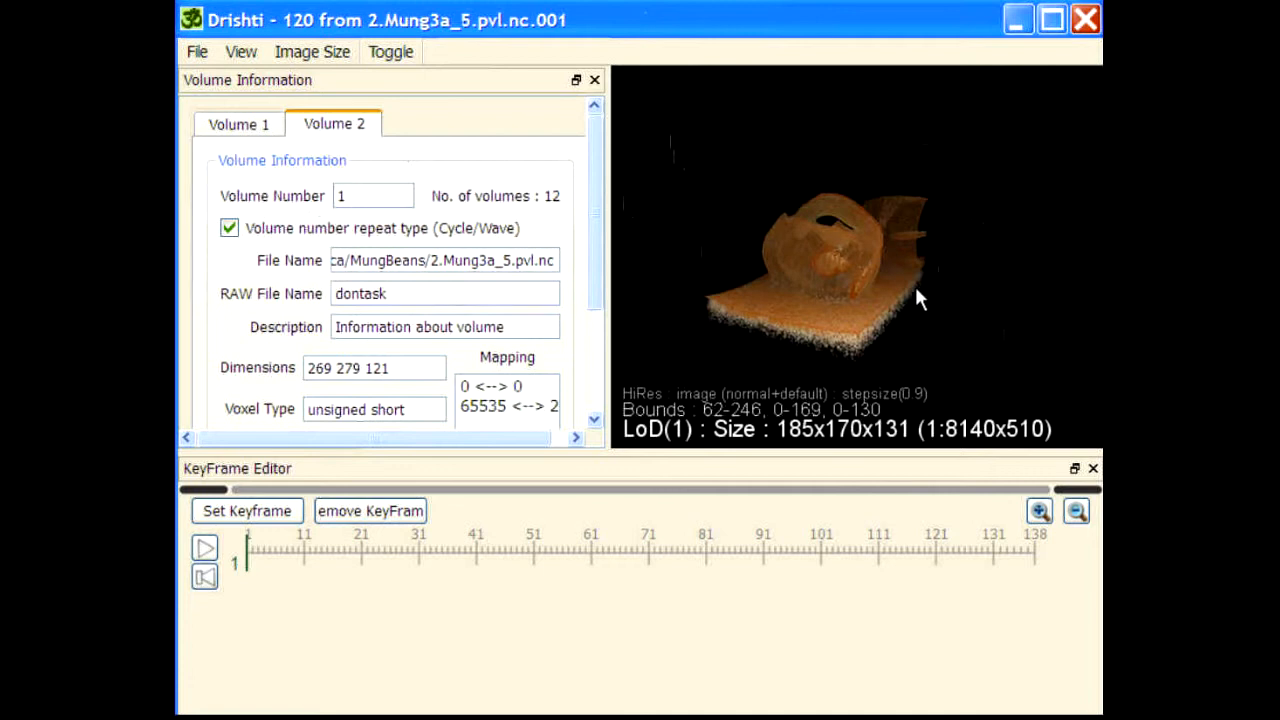
pyautogui.moveTo(884, 327); pyautogui.dragTo(829, 203)
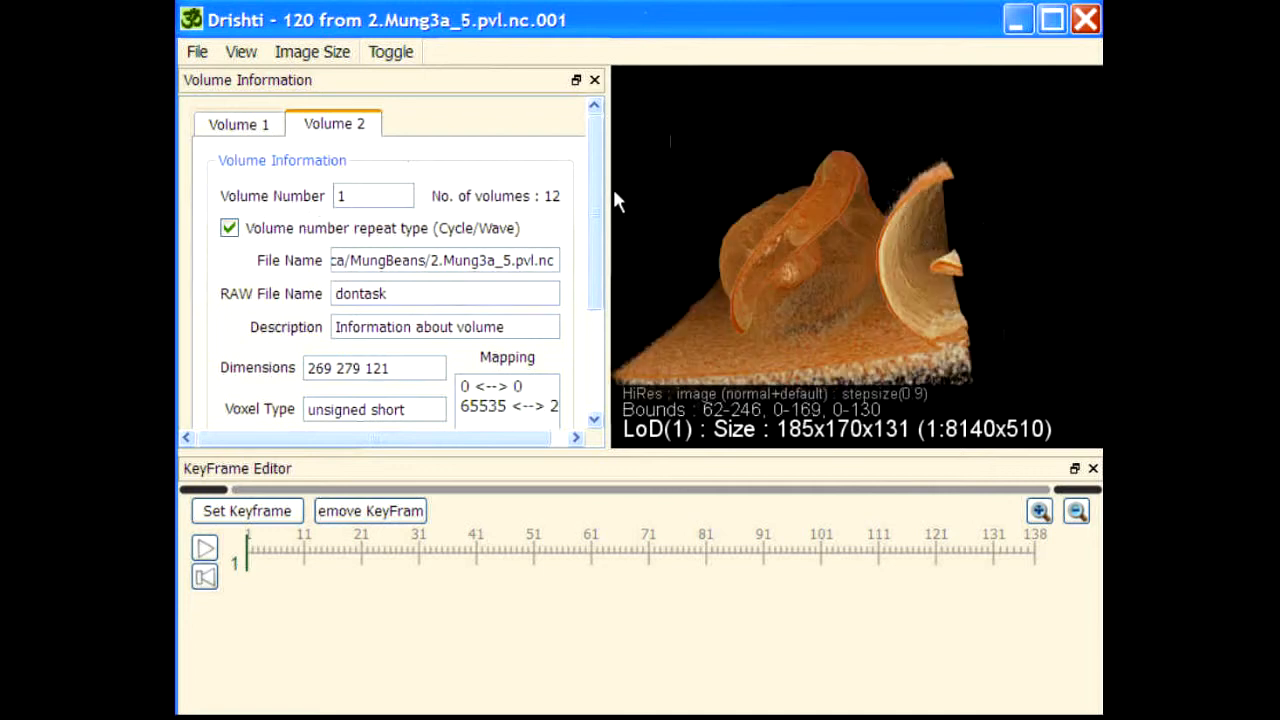
pyautogui.moveTo(709, 265); pyautogui.dragTo(981, 255)
pyautogui.moveTo(845, 325); pyautogui.dragTo(914, 188)
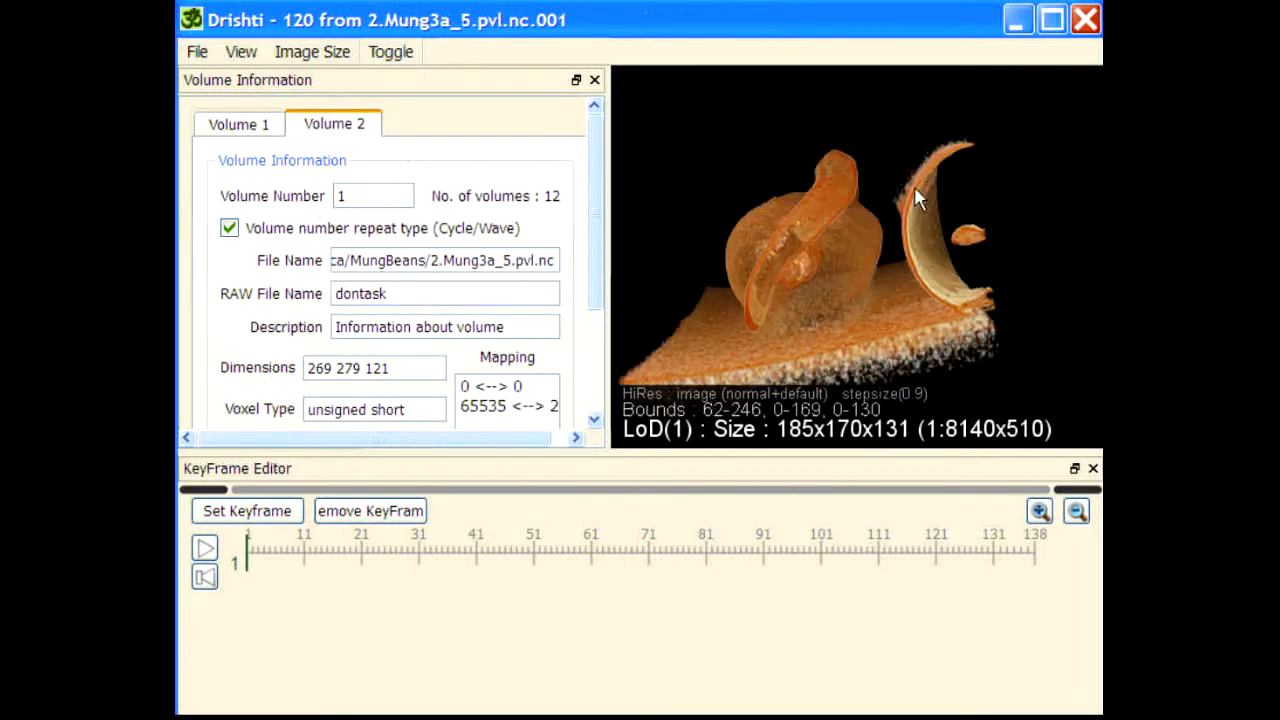
pyautogui.moveTo(705, 160); pyautogui.dragTo(790, 324)
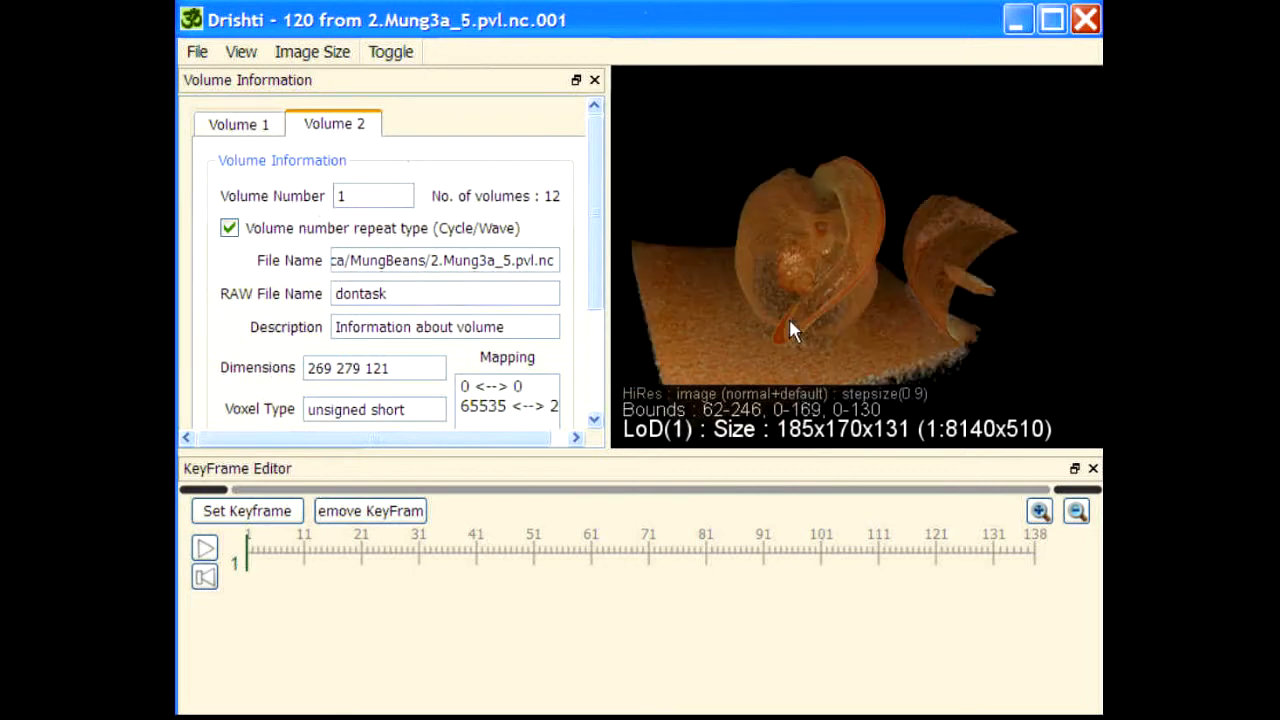
pyautogui.click(250, 512)
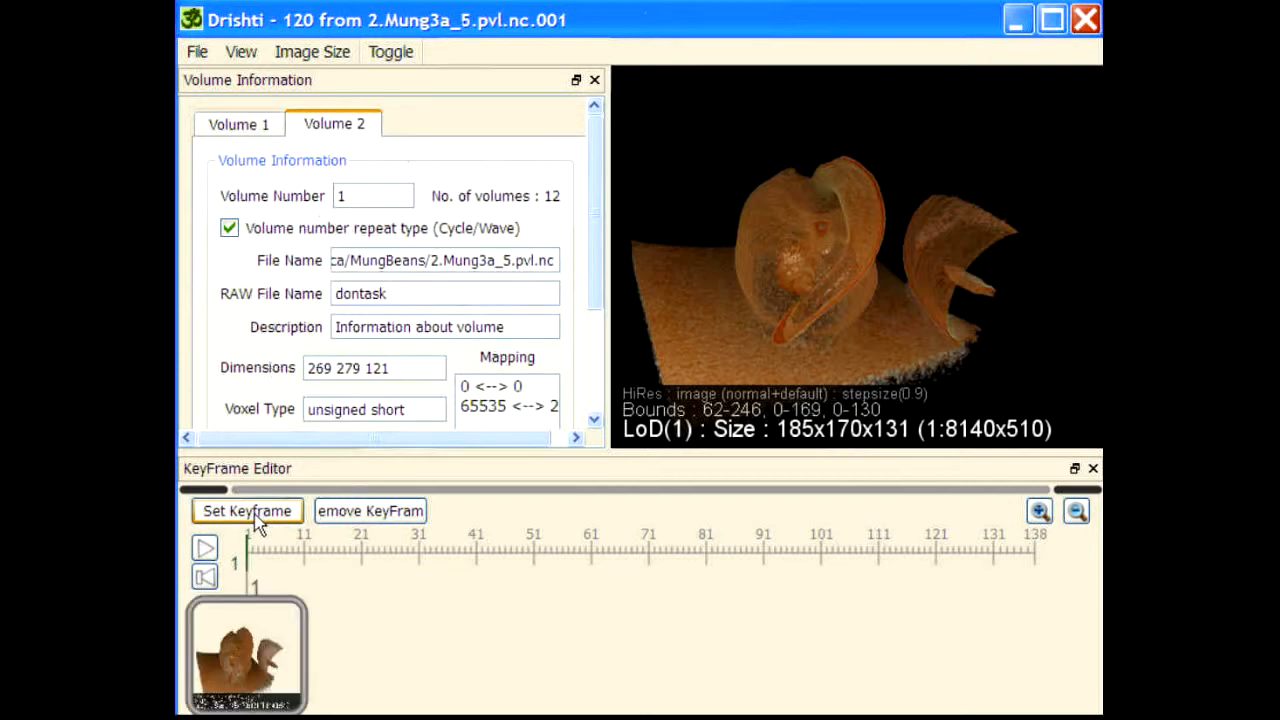
# Step: At frame 61, set the volume number to 11 for Volume 2 and to 10 for Volume 1
pyautogui.click(598, 575)
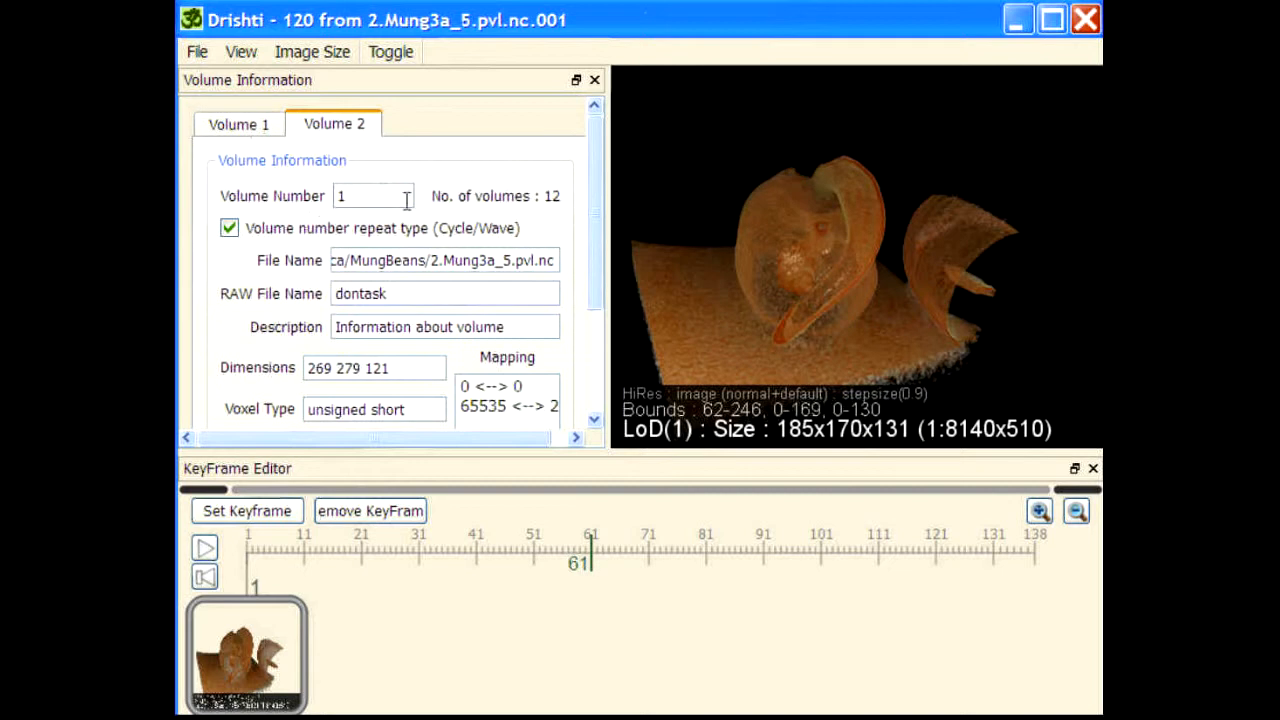
pyautogui.click(369, 199)
pyautogui.write('1')
pyautogui.press('Return')
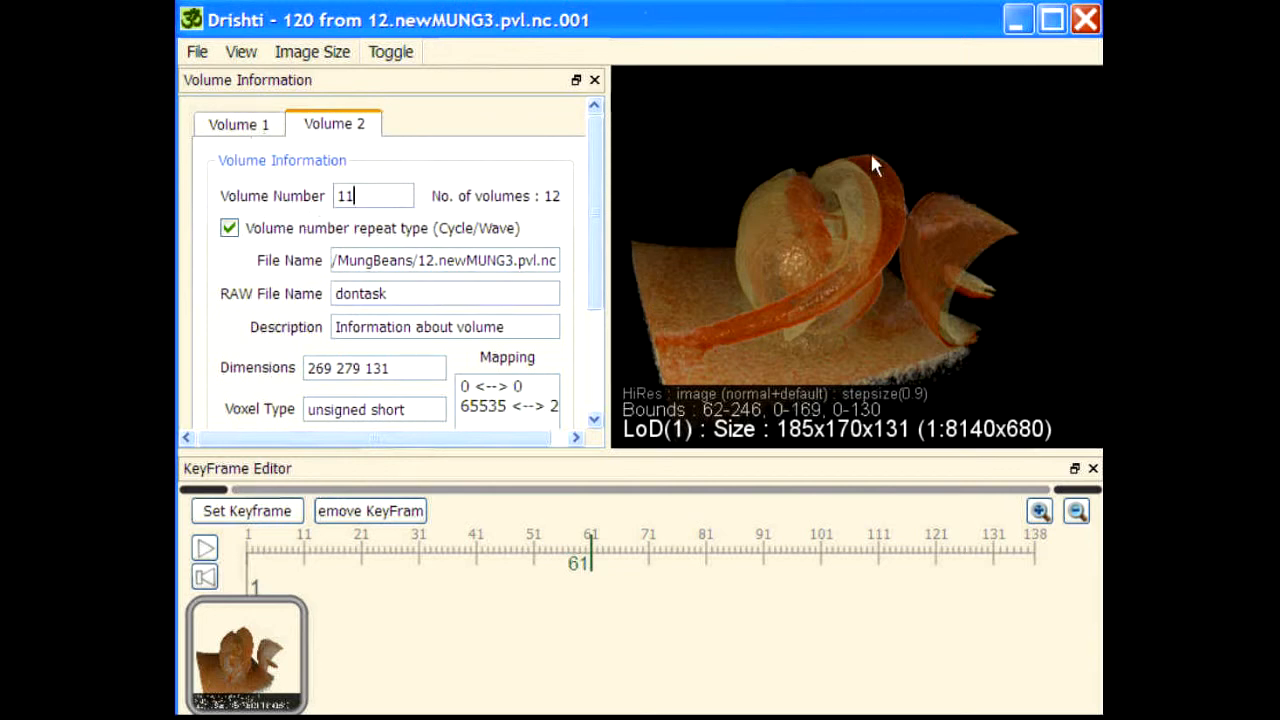
pyautogui.click(245, 124)
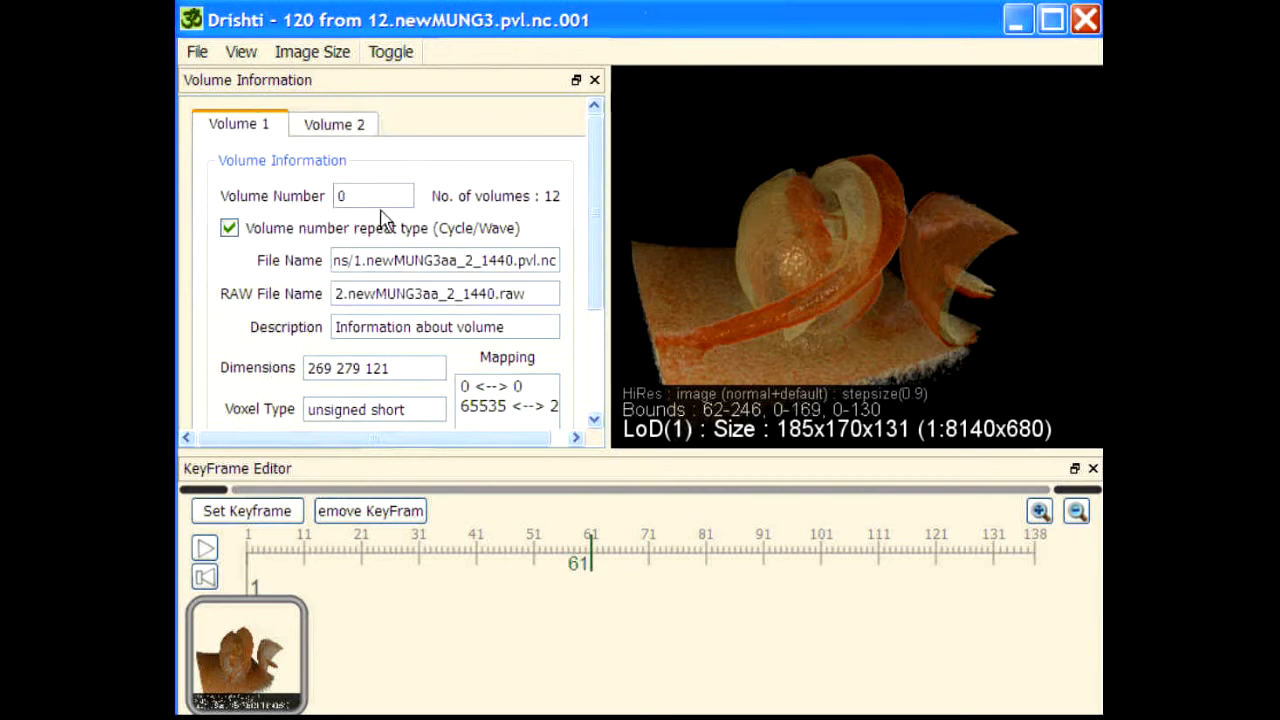
pyautogui.click(346, 190)
pyautogui.write('1')
pyautogui.press('Return')
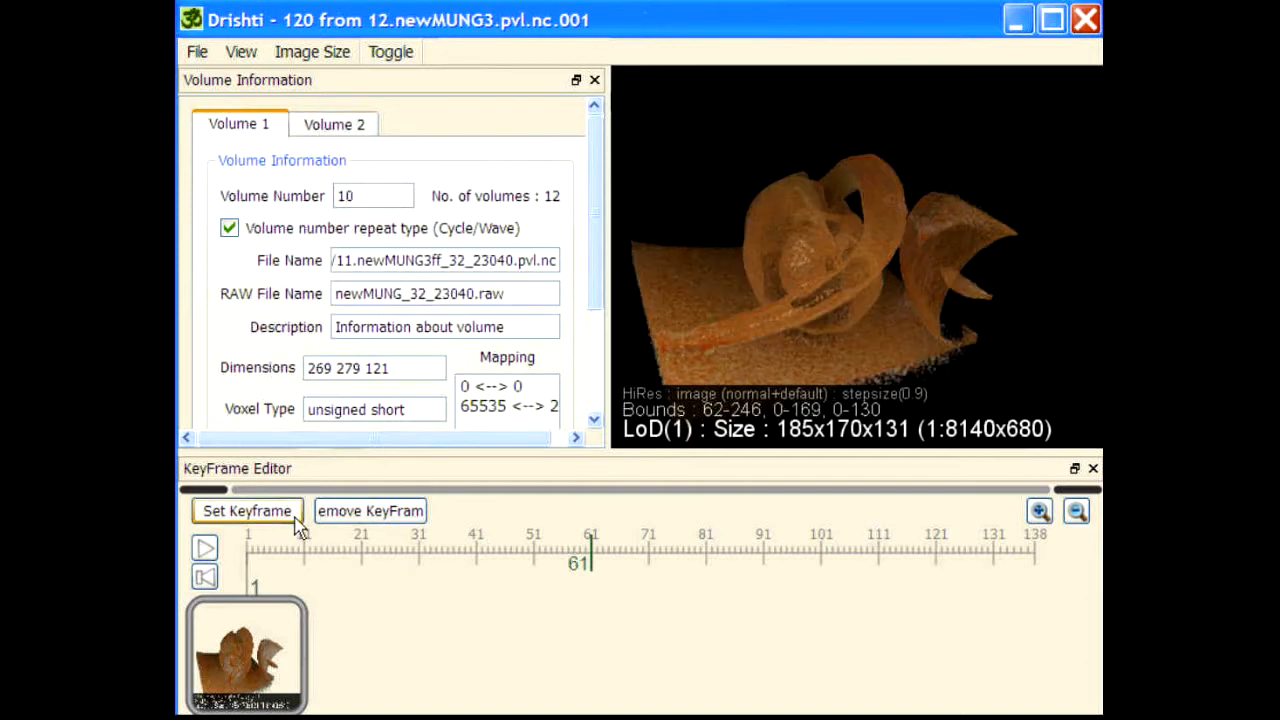
# Step: Set a keyframe at frame 61 and recall the keyframe at frame 1
pyautogui.click(262, 515)
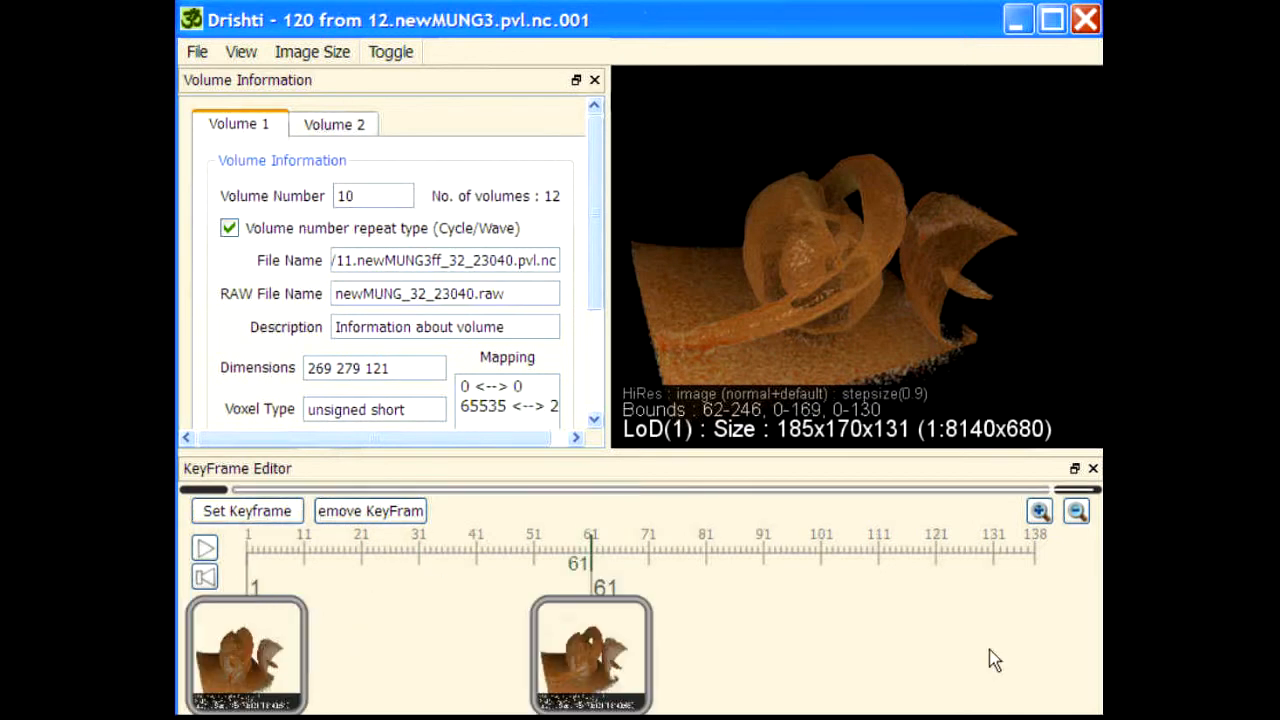
pyautogui.click(256, 662)
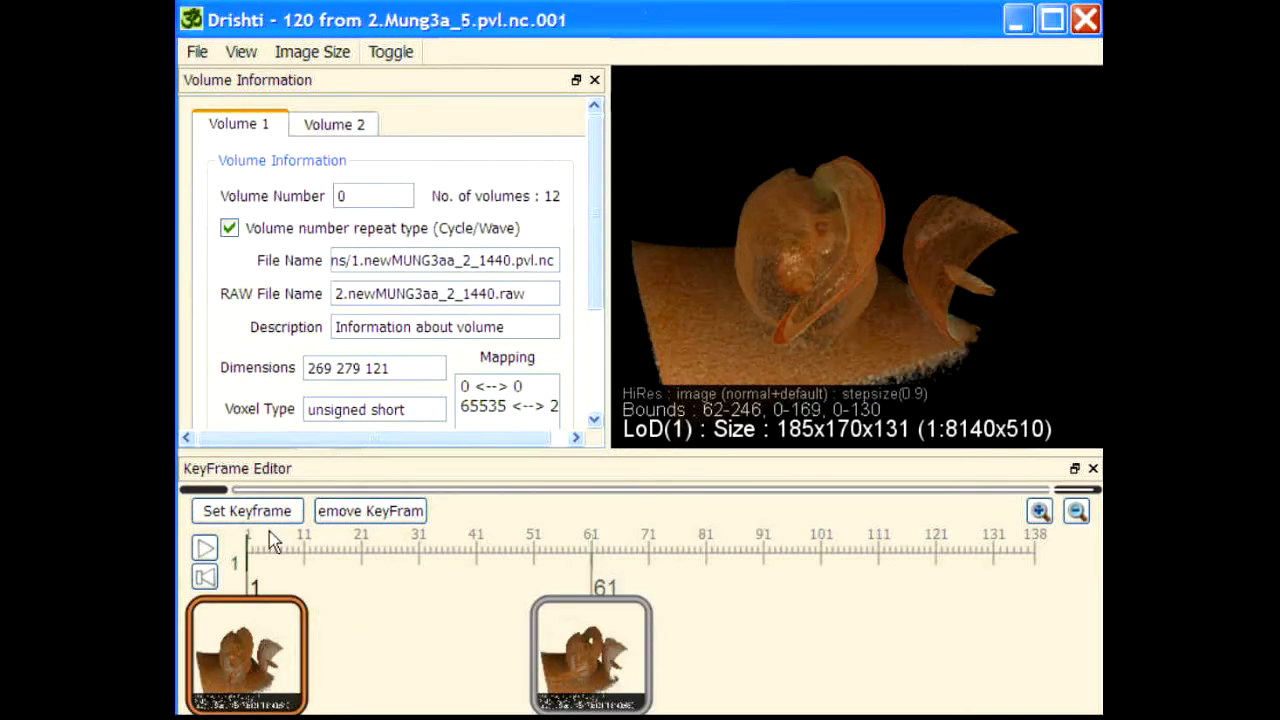
# Step: Play the keyframe animation to preview the changing volumes, stop it, and recall the keyframe at frame 1
pyautogui.click(205, 549)
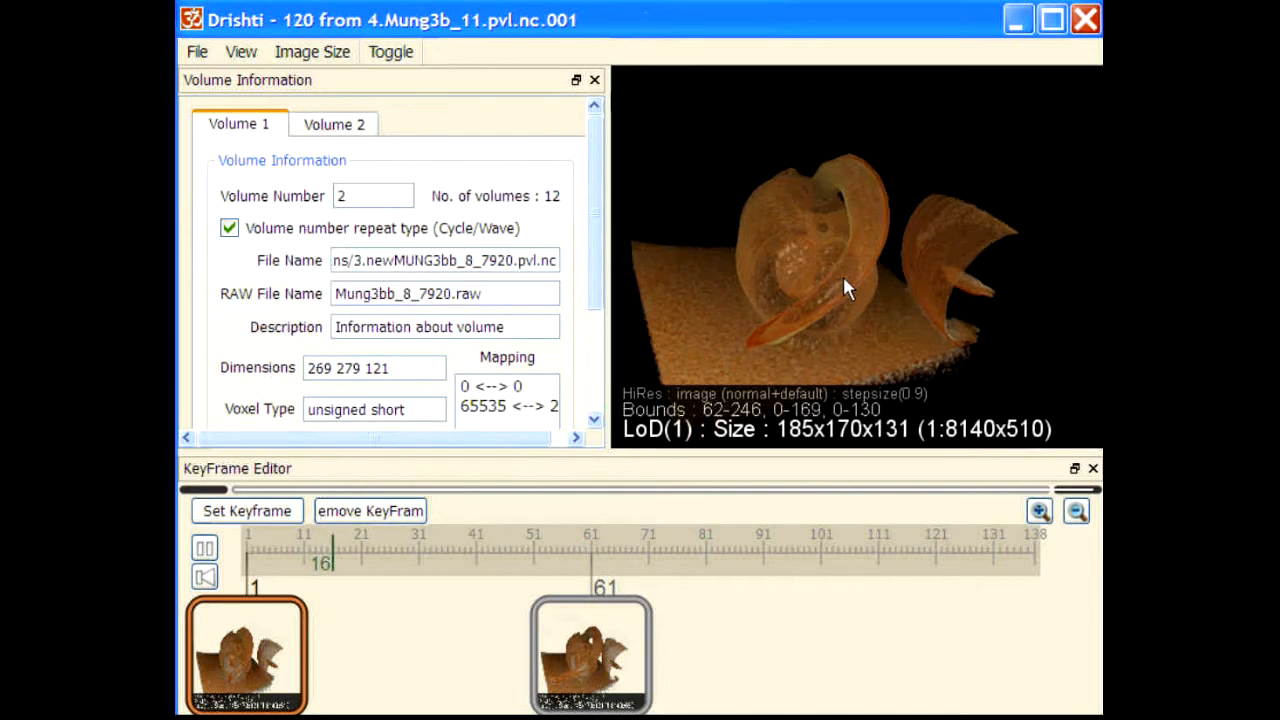
pyautogui.click(344, 556)
pyautogui.click(247, 620)
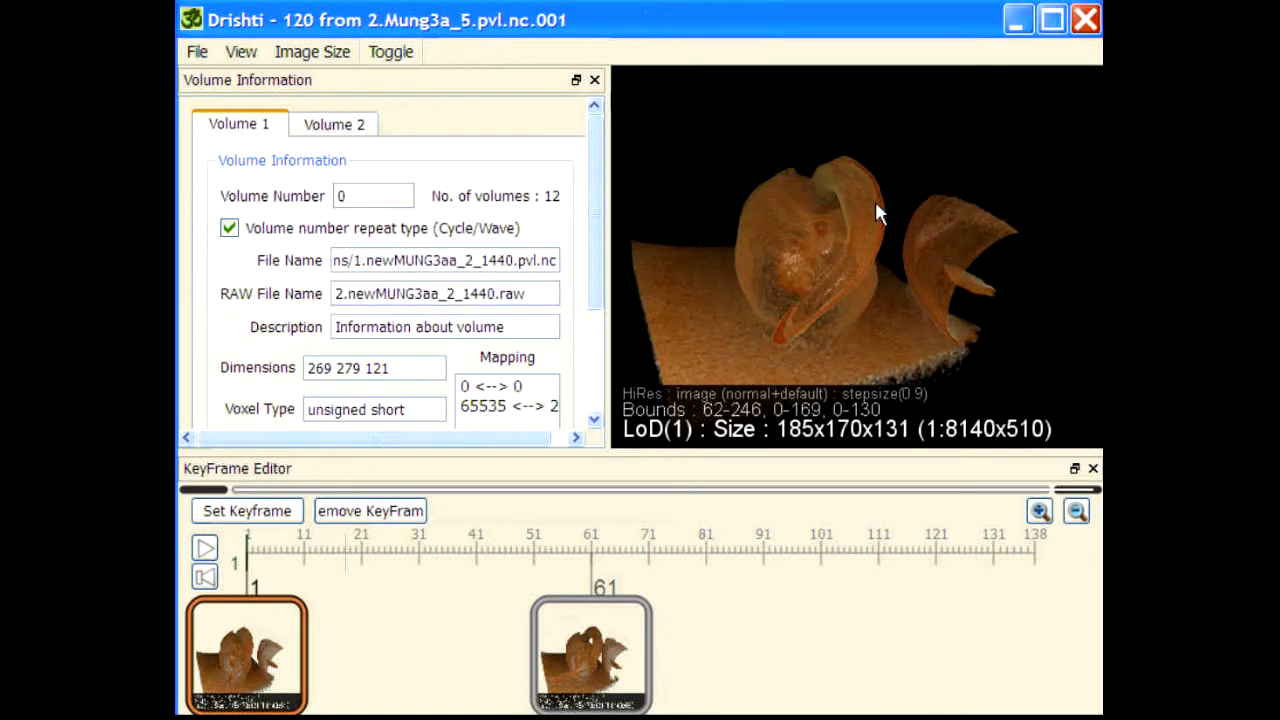
# Step: Close the volume information and run the command "interpolatevolumes value" to interpolate voxel values between the two volumes
pyautogui.click(594, 80)
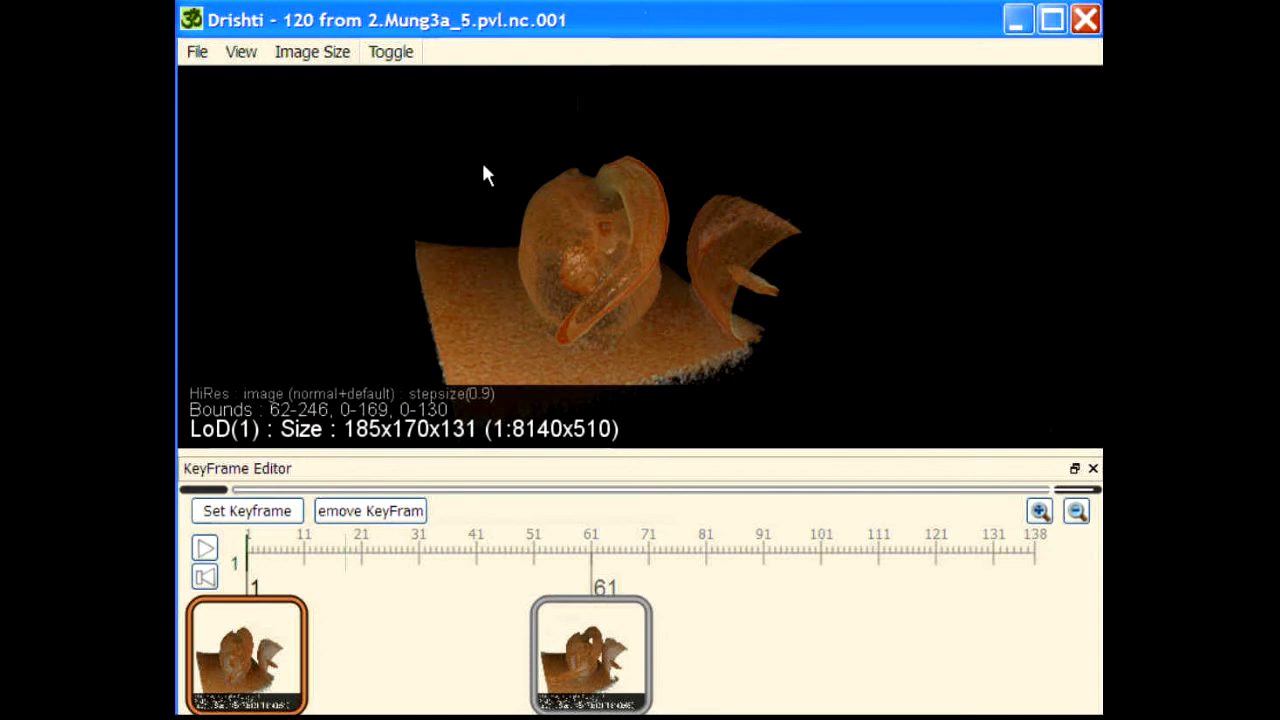
pyautogui.press('space')
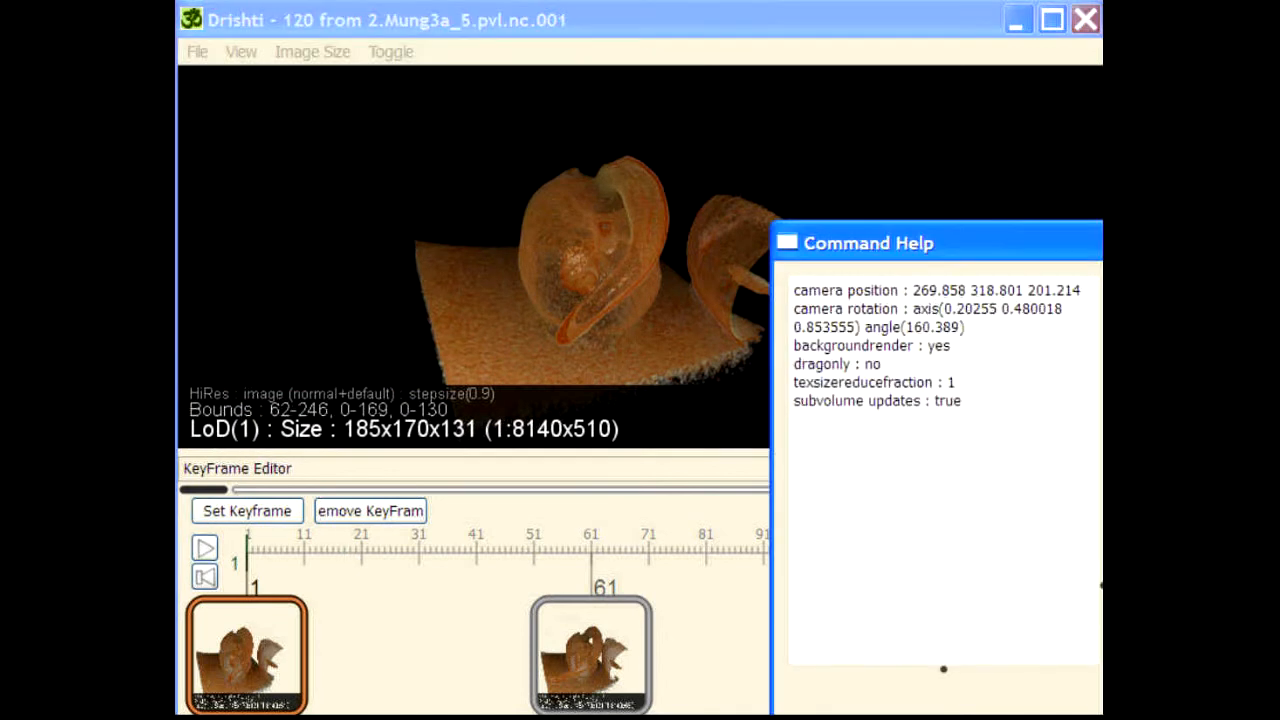
pyautogui.moveTo(1037, 257); pyautogui.dragTo(486, 23)
pyautogui.click(745, 157)
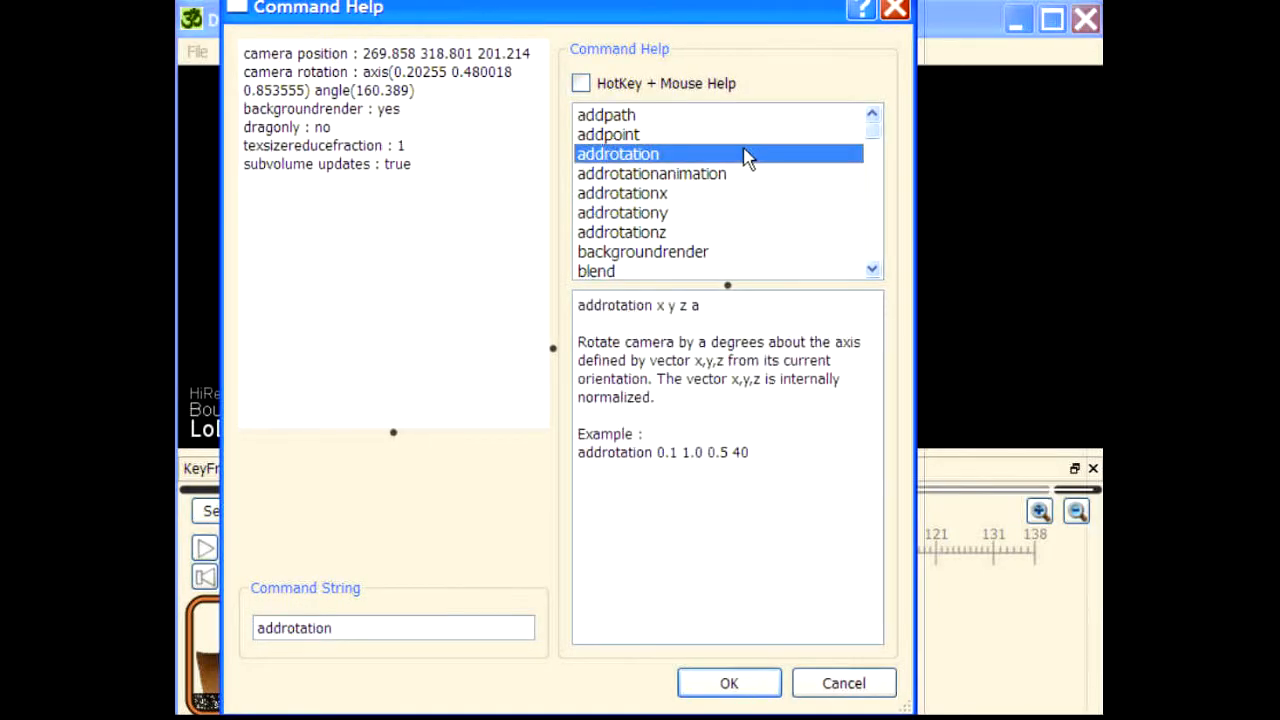
pyautogui.press('i')
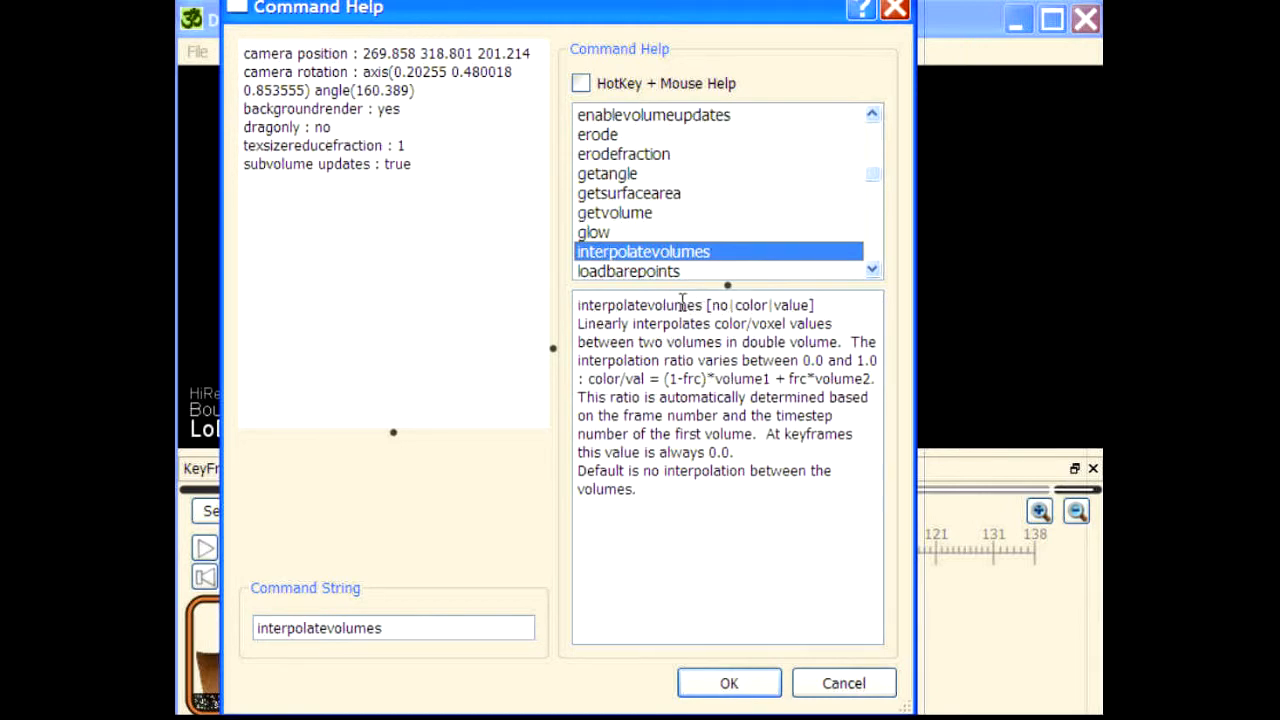
pyautogui.click(459, 622)
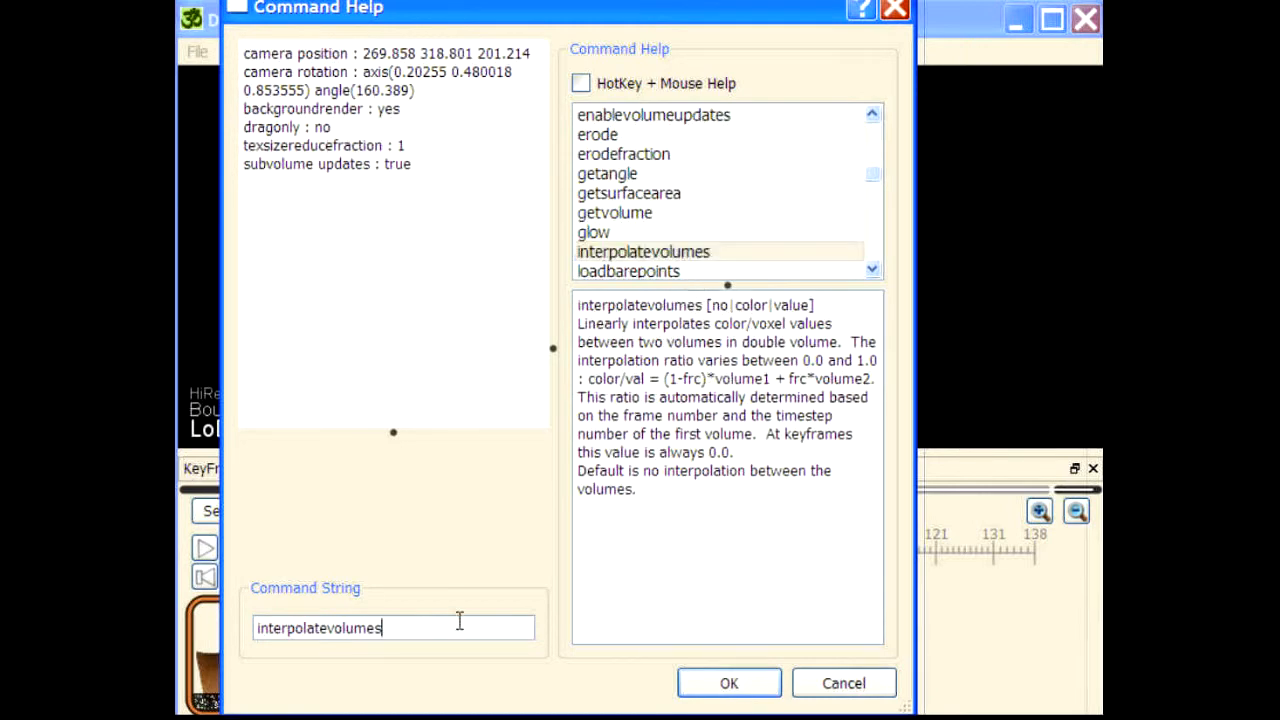
pyautogui.write('value')
pyautogui.press('Return')
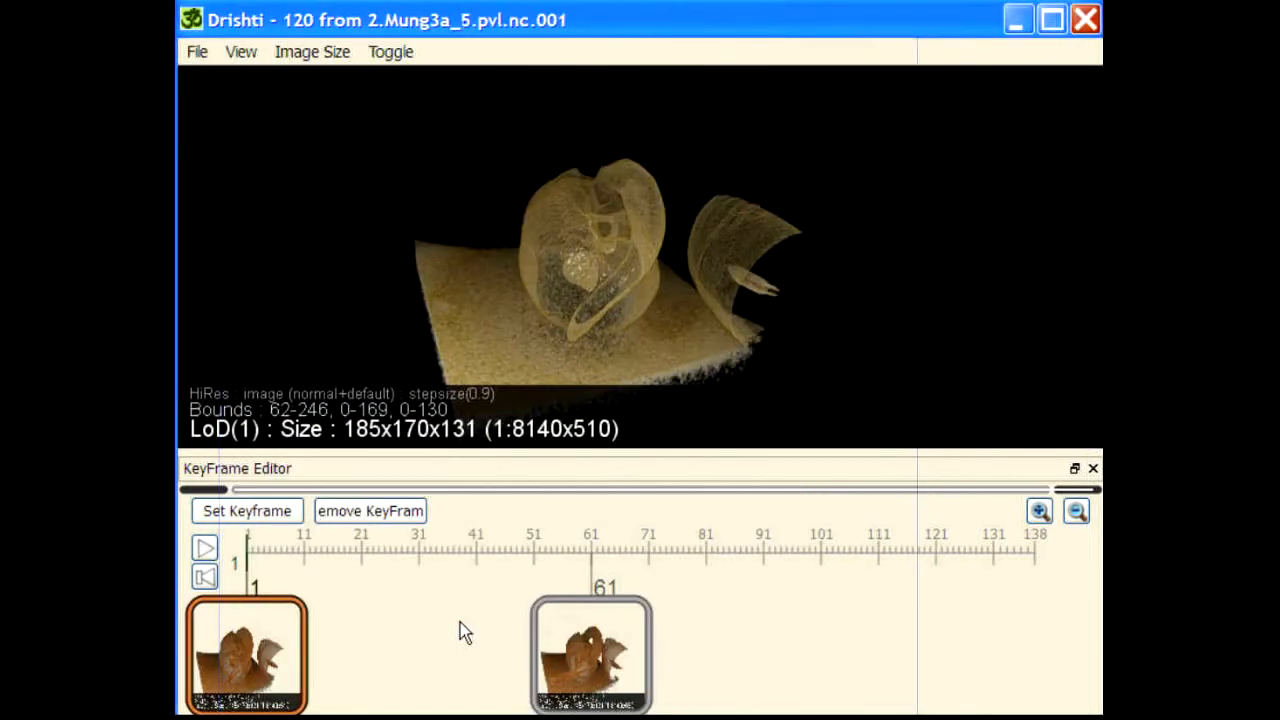
# Step: Inspect the 2D transfer function TF1, move the editor out of the way, and play the animation with value interpolation
pyautogui.moveTo(1270, 44); pyautogui.dragTo(762, 34)
pyautogui.click(692, 261)
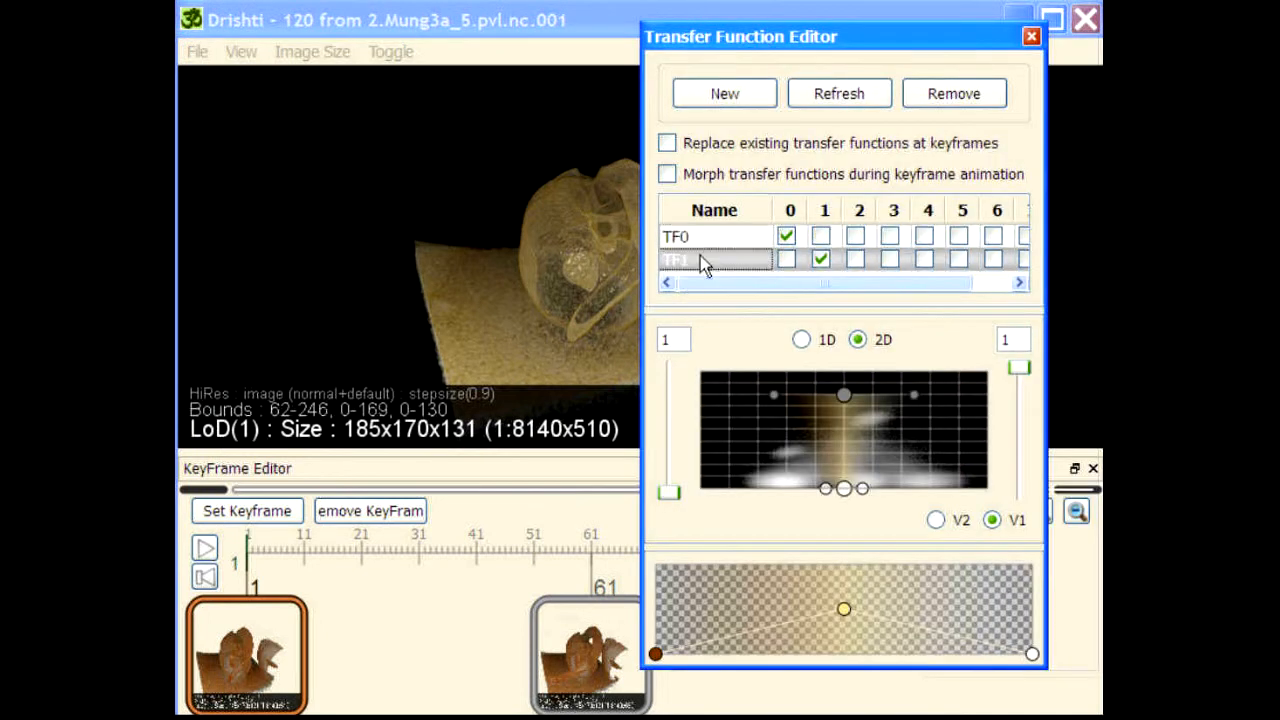
pyautogui.moveTo(810, 32); pyautogui.dragTo(1274, 44)
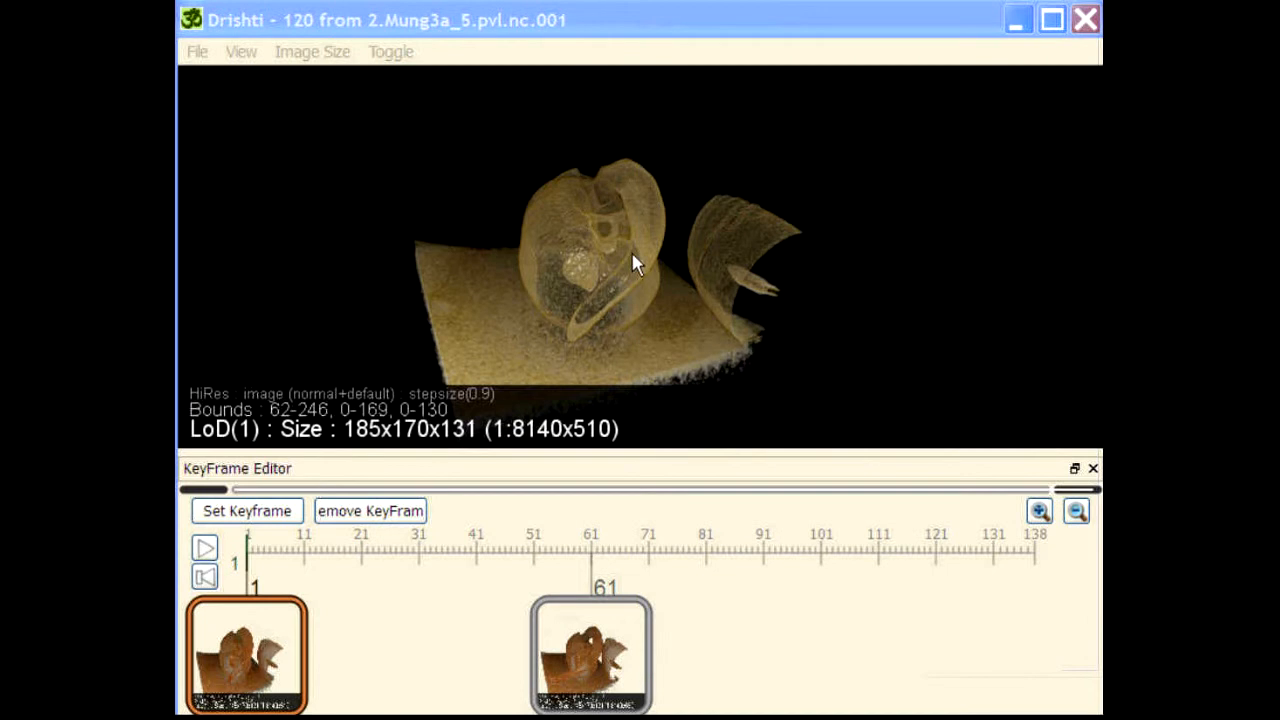
pyautogui.click(205, 548)
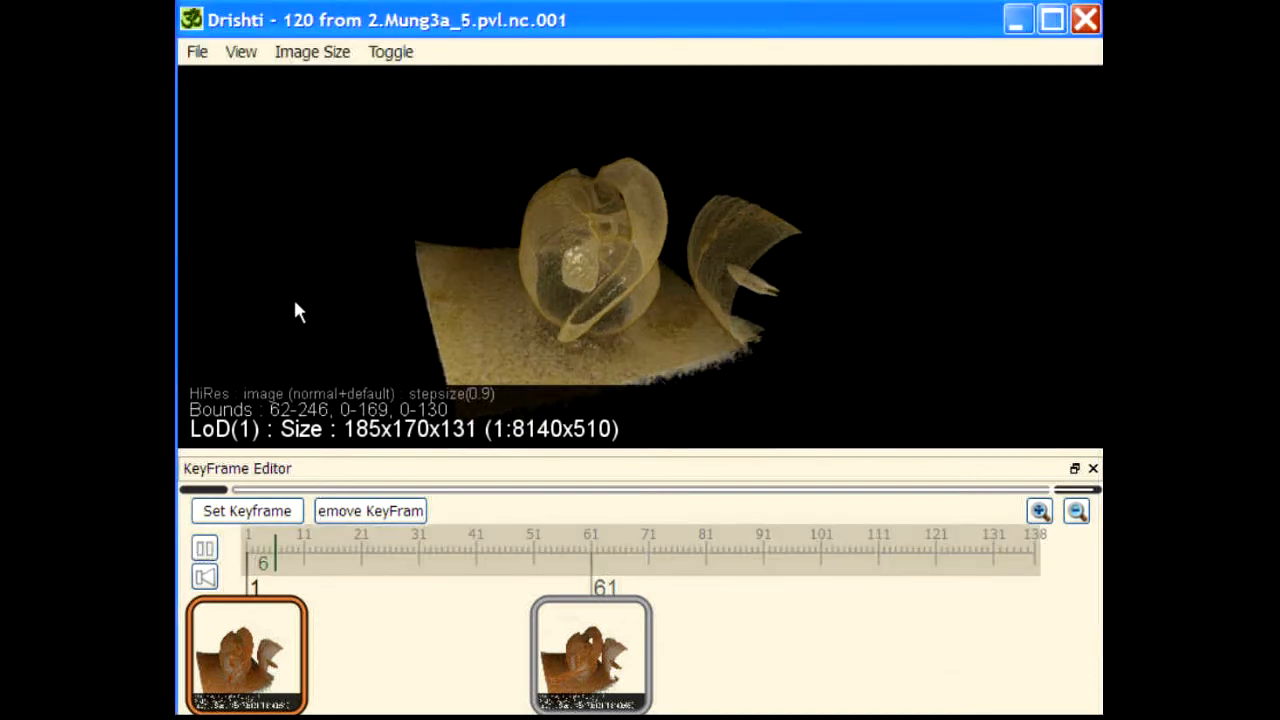